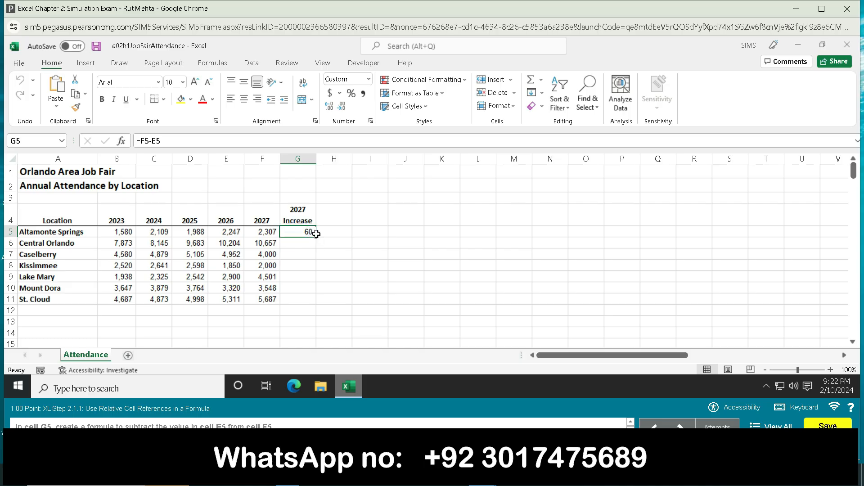
Copy the 2027 Increase formula from G5 down through G11.
{"action": "left_click_drag", "start_coordinate": [316, 233], "coordinate": [302, 293]}
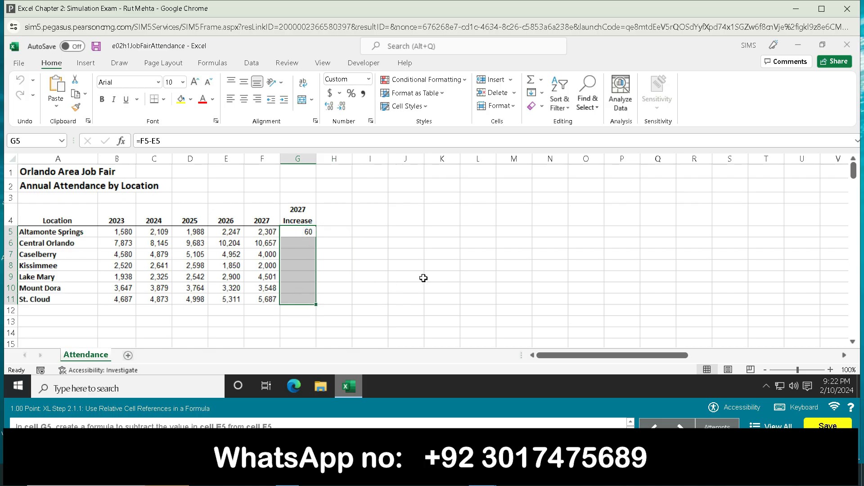
{"action": "left_click", "coordinate": [408, 268]}
{"action": "left_click", "coordinate": [304, 231]}
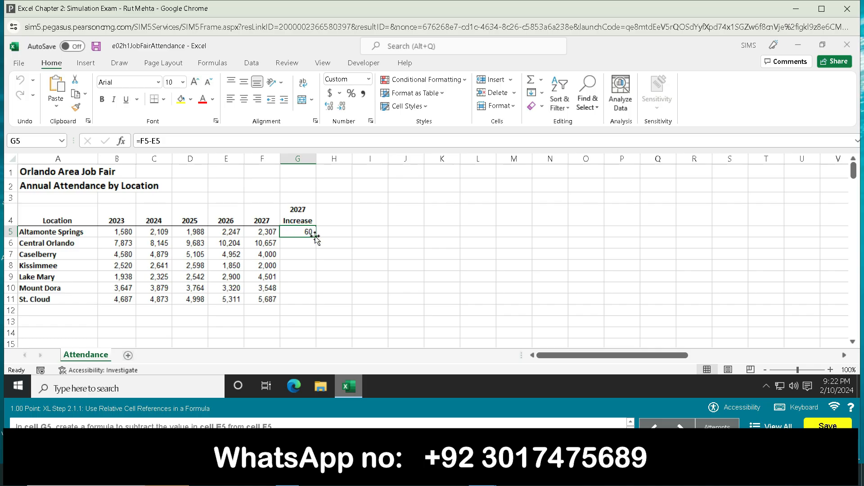
{"action": "left_click_drag", "start_coordinate": [316, 239], "coordinate": [314, 300]}
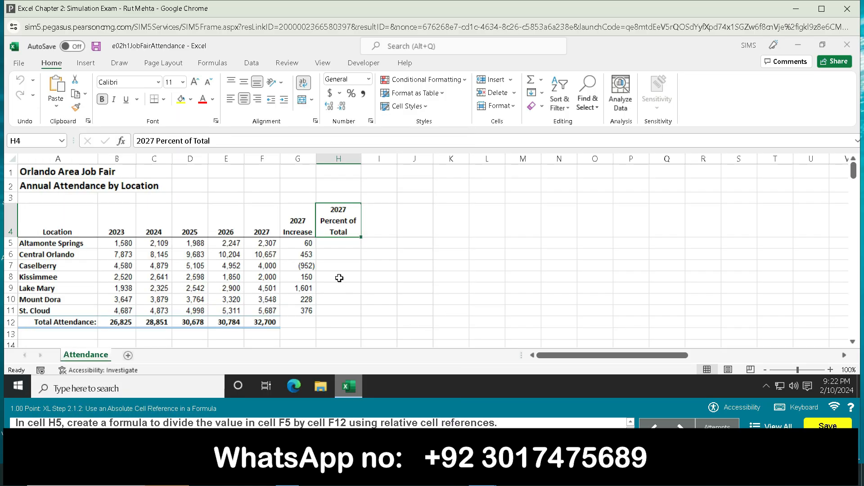
Enter a formula in H5 that divides the 2027 attendance in F5 by the total in F12.
{"action": "left_click", "coordinate": [342, 248]}
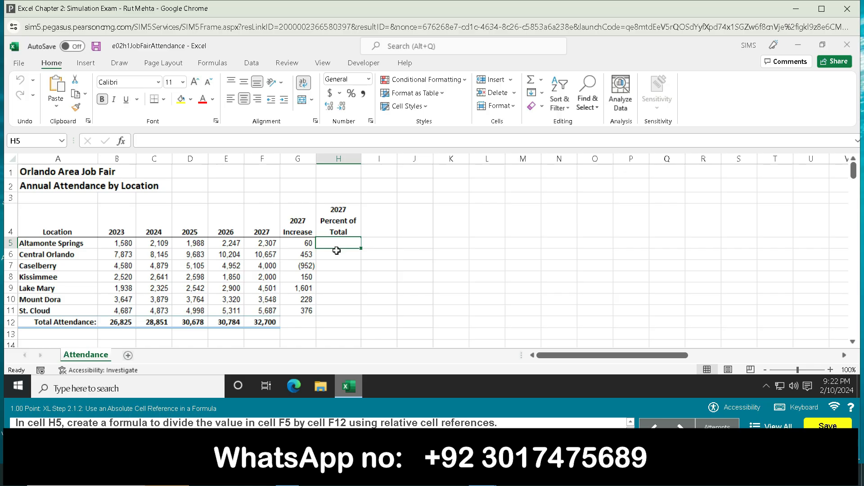
{"action": "type", "text": "="}
{"action": "left_click", "coordinate": [274, 244]}
{"action": "type", "text": "/"}
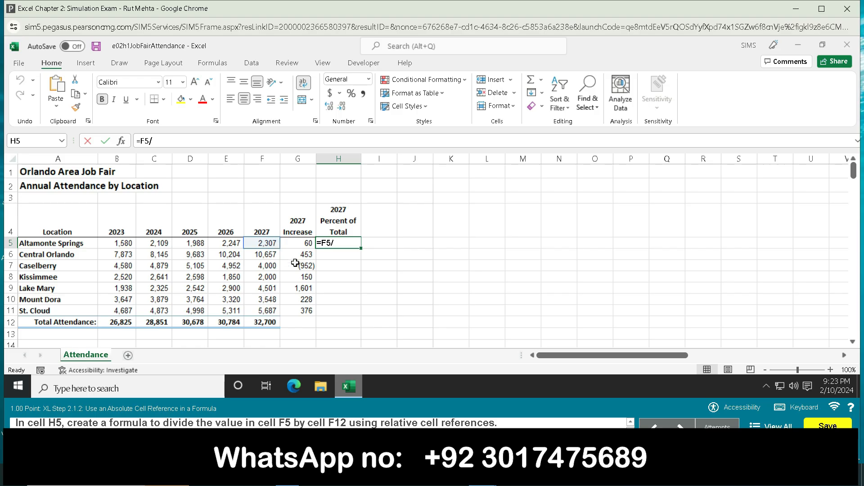
{"action": "left_click", "coordinate": [266, 324]}
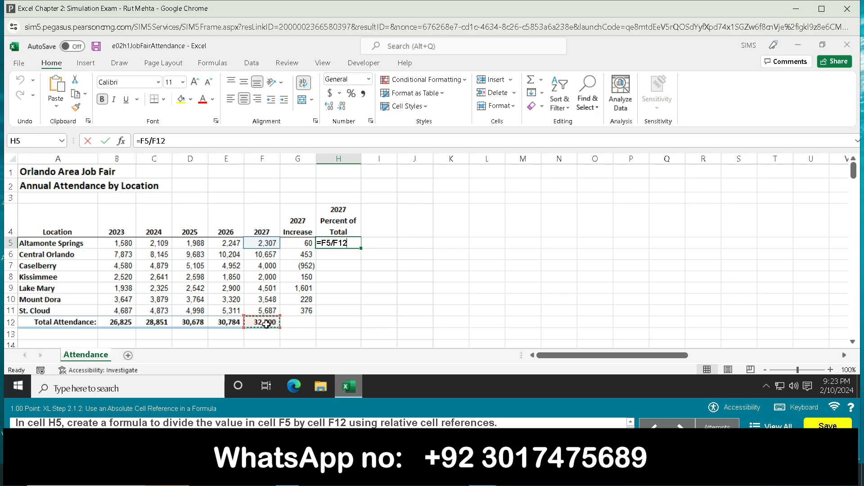
{"action": "key", "text": "F4"}
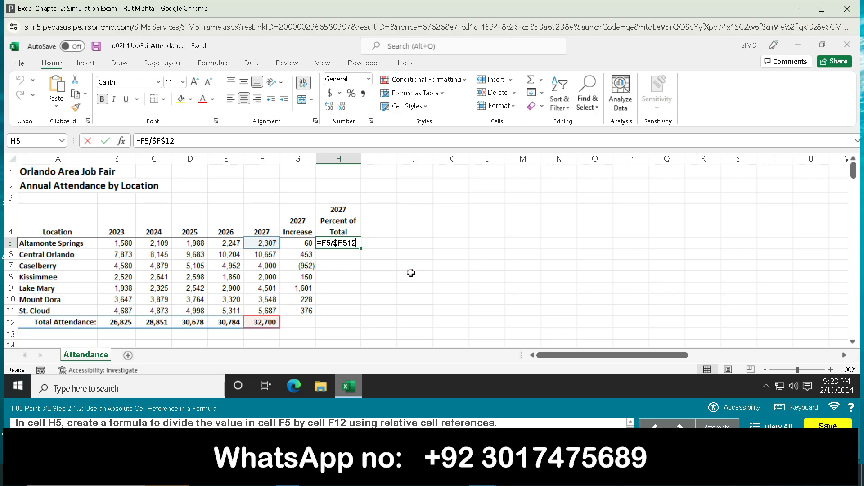
{"action": "key", "text": "Return"}
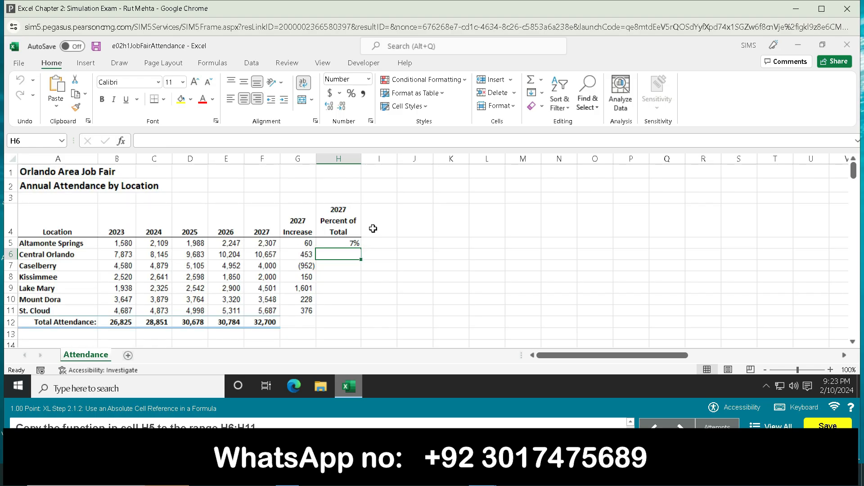
Copy the H5 percentage formula down through H11 and inspect the copied formula in H6.
{"action": "left_click", "coordinate": [355, 244]}
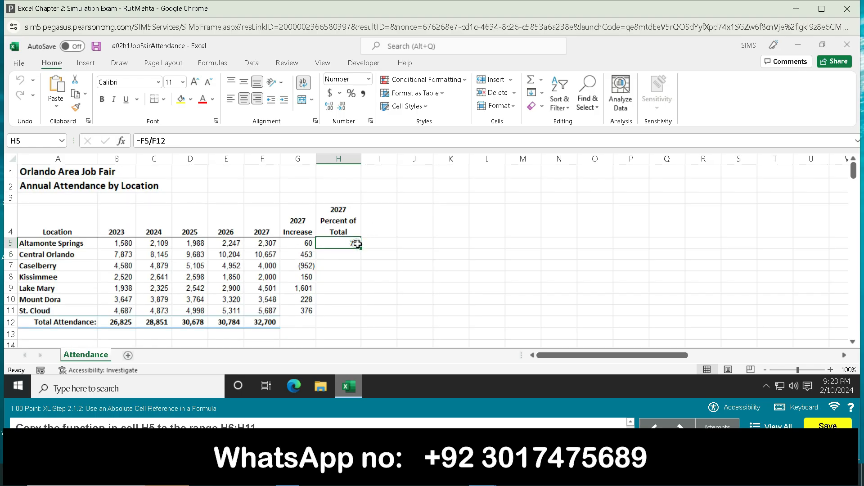
{"action": "left_click_drag", "start_coordinate": [361, 248], "coordinate": [361, 317]}
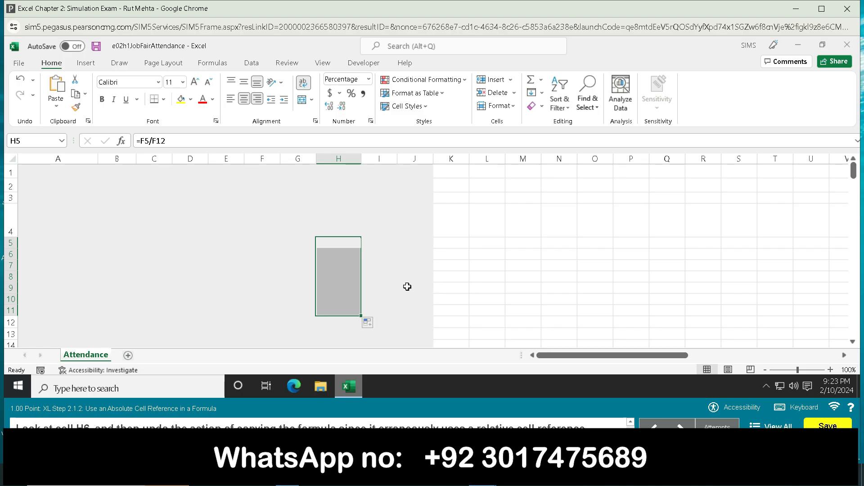
{"action": "left_click", "coordinate": [337, 256]}
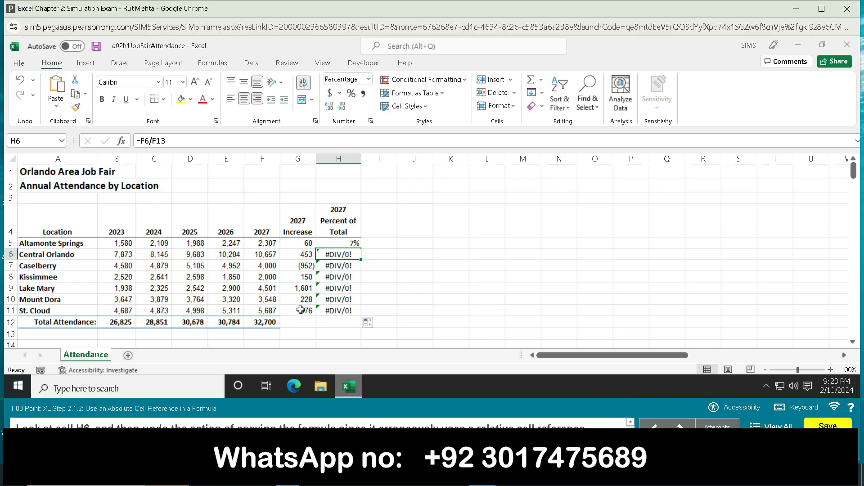
Try to make the F12 reference in the H5 formula absolute and copy the formula down through H11.
{"action": "left_click", "coordinate": [342, 242]}
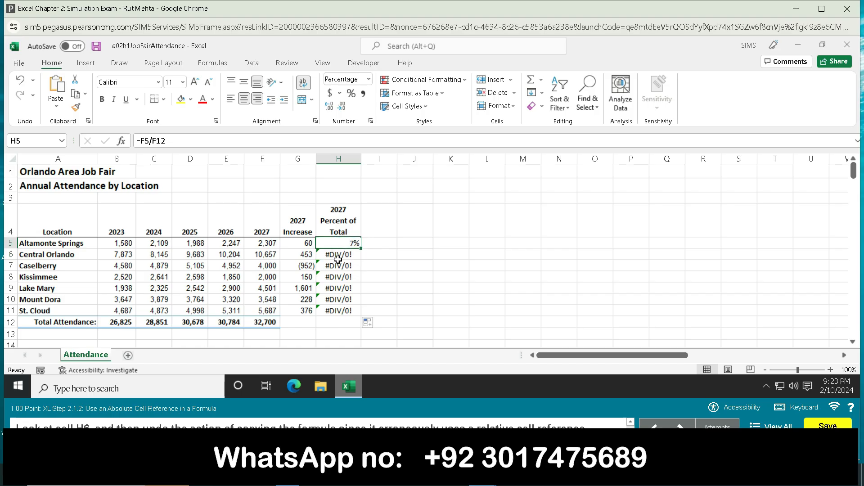
{"action": "left_click", "coordinate": [158, 142]}
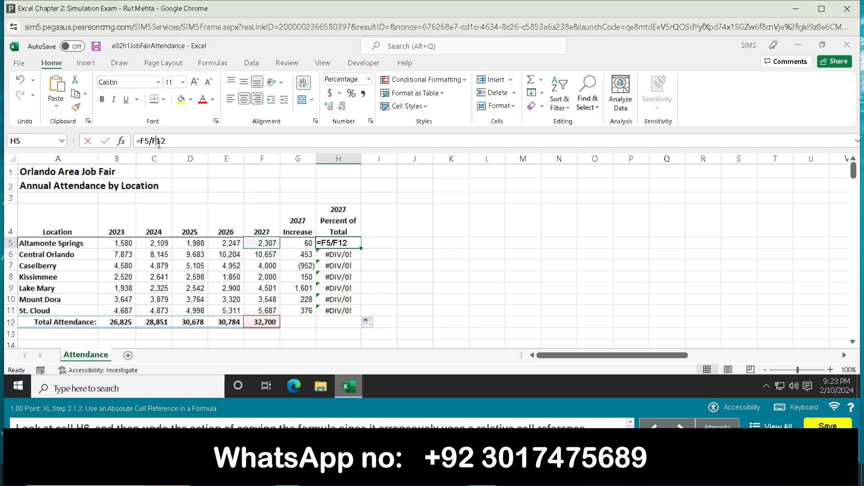
{"action": "key", "text": "F4"}
{"action": "key", "text": "Return"}
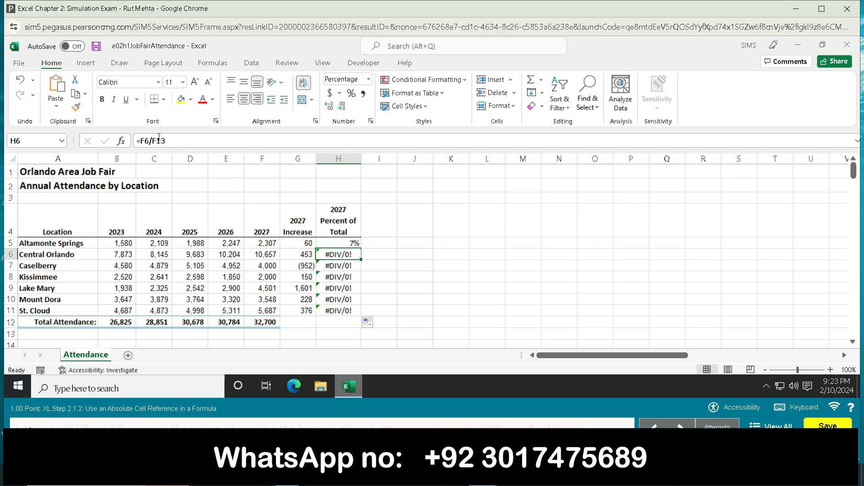
{"action": "left_click", "coordinate": [356, 244]}
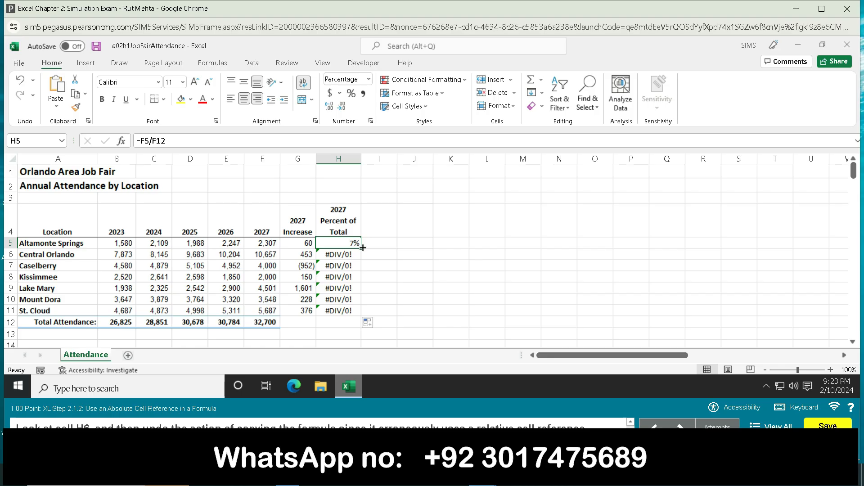
{"action": "left_click_drag", "start_coordinate": [363, 248], "coordinate": [360, 311]}
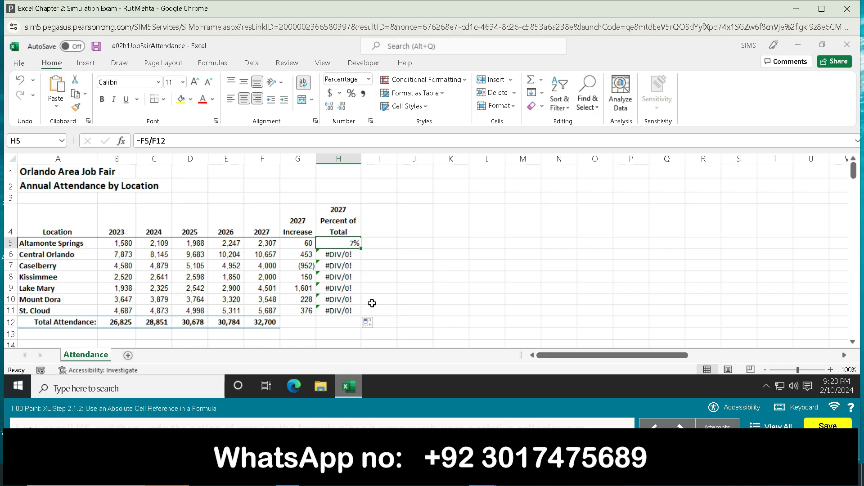
Try to make the F13 reference in the H6 formula absolute.
{"action": "left_click", "coordinate": [342, 255]}
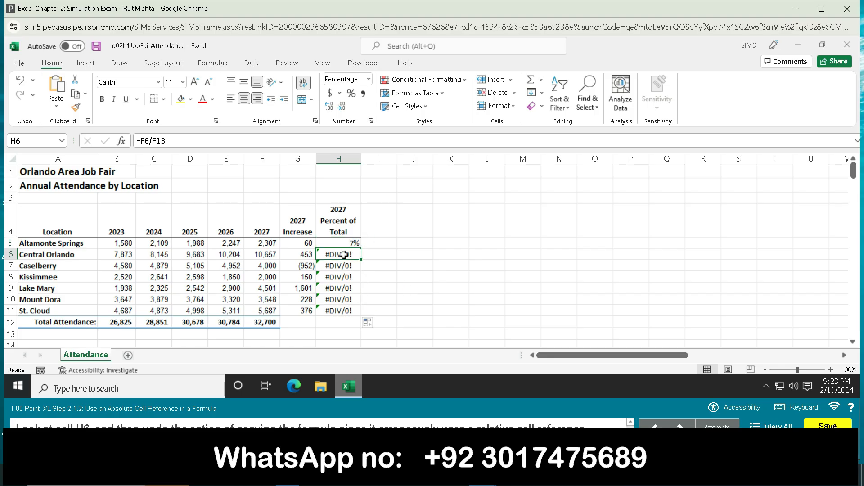
{"action": "left_click", "coordinate": [162, 141]}
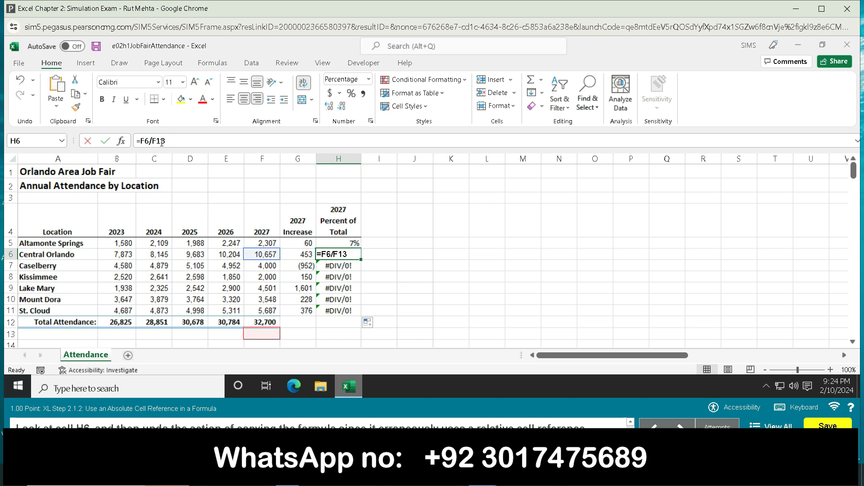
{"action": "key", "text": "F4"}
{"action": "key", "text": "Return"}
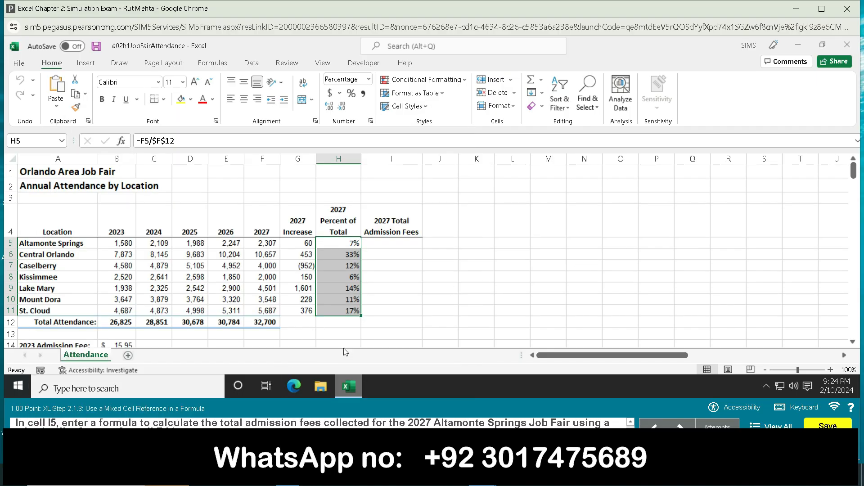
Check the percent-of-total formulas in H6 and H5.
{"action": "left_click", "coordinate": [352, 251]}
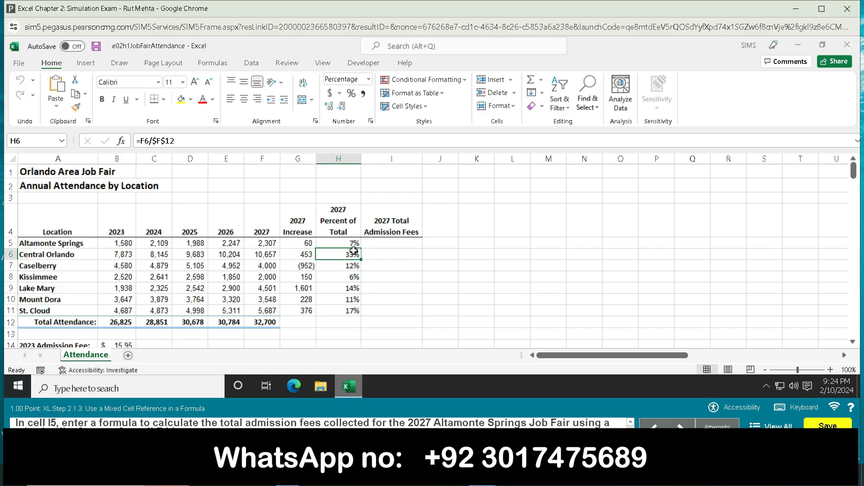
{"action": "left_click", "coordinate": [350, 243]}
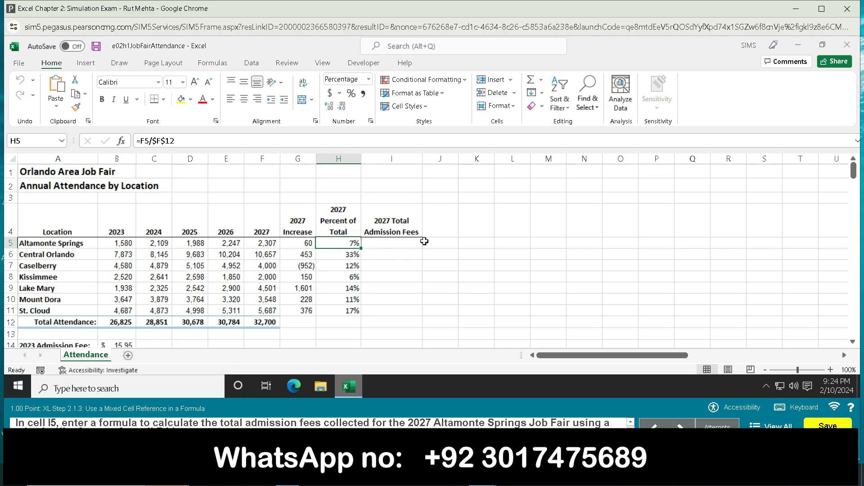
Try to calculate the Altamonte Springs admission fees in I5 with the formula =H5/B14.
{"action": "left_click", "coordinate": [410, 247]}
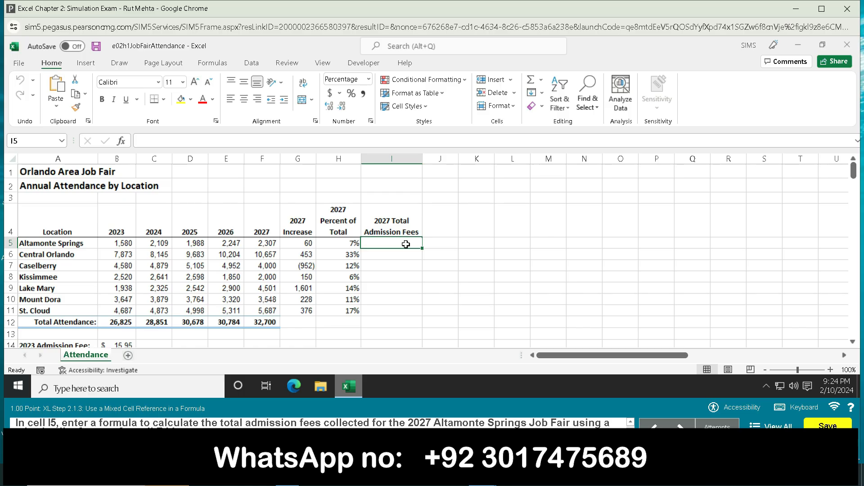
{"action": "type", "text": "="}
{"action": "scroll", "coordinate": [404, 269], "scroll_direction": "down", "scroll_amount": 2}
{"action": "scroll", "coordinate": [405, 270], "scroll_direction": "up", "scroll_amount": 1}
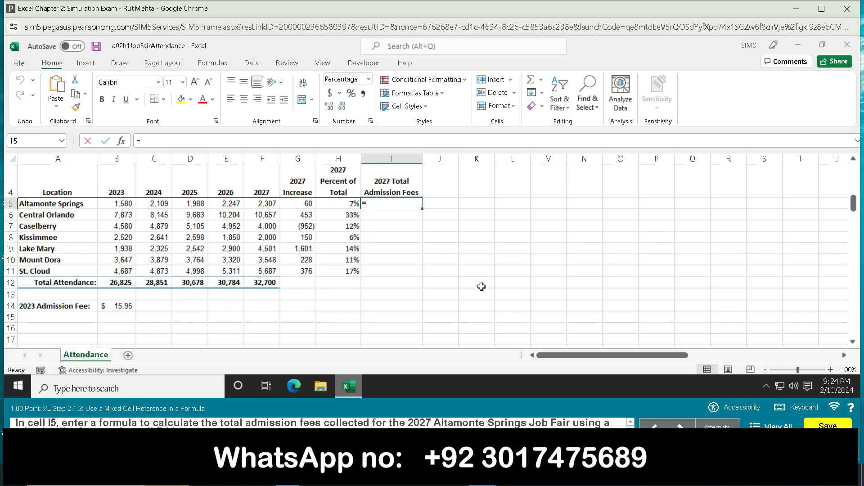
{"action": "scroll", "coordinate": [471, 287], "scroll_direction": "up", "scroll_amount": 1}
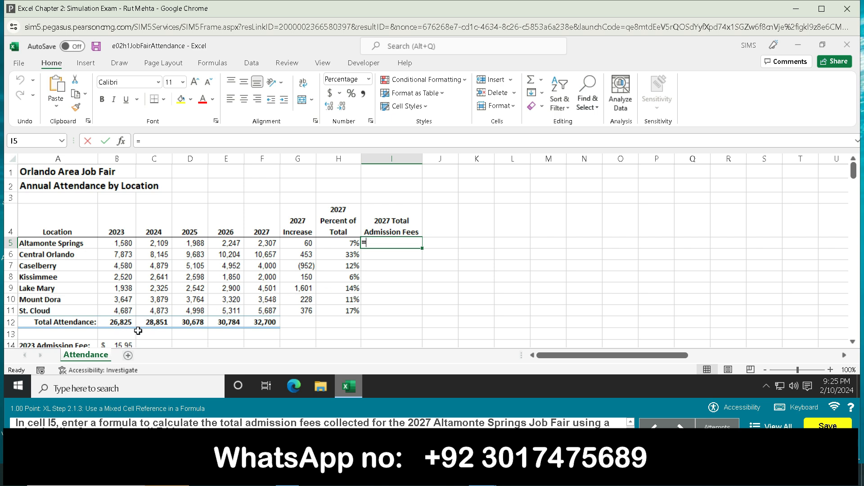
{"action": "scroll", "coordinate": [137, 331], "scroll_direction": "down", "scroll_amount": 1}
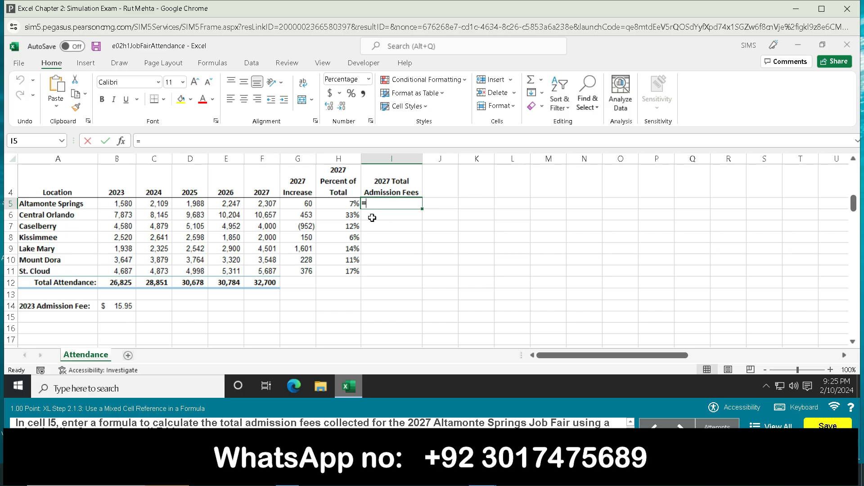
{"action": "left_click", "coordinate": [346, 205]}
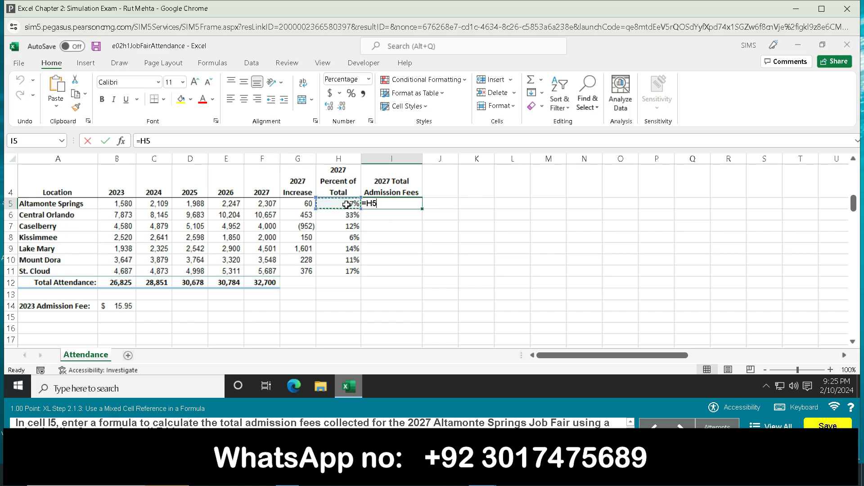
{"action": "type", "text": "/"}
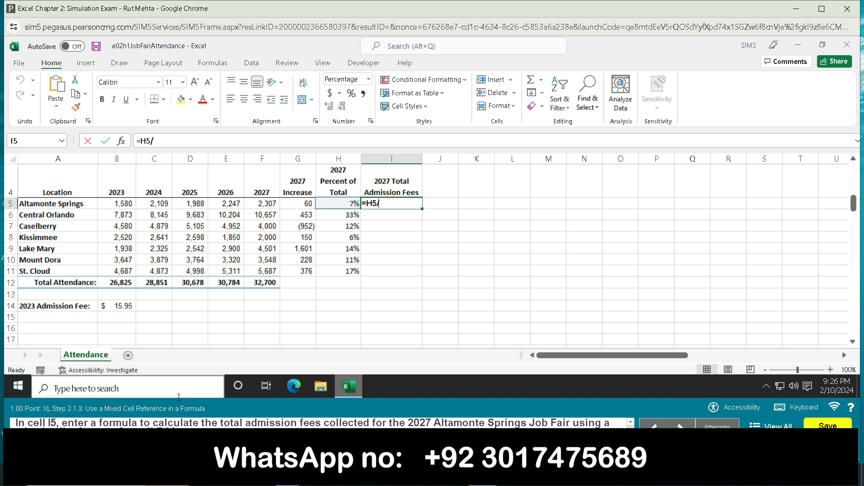
{"action": "left_click", "coordinate": [123, 308]}
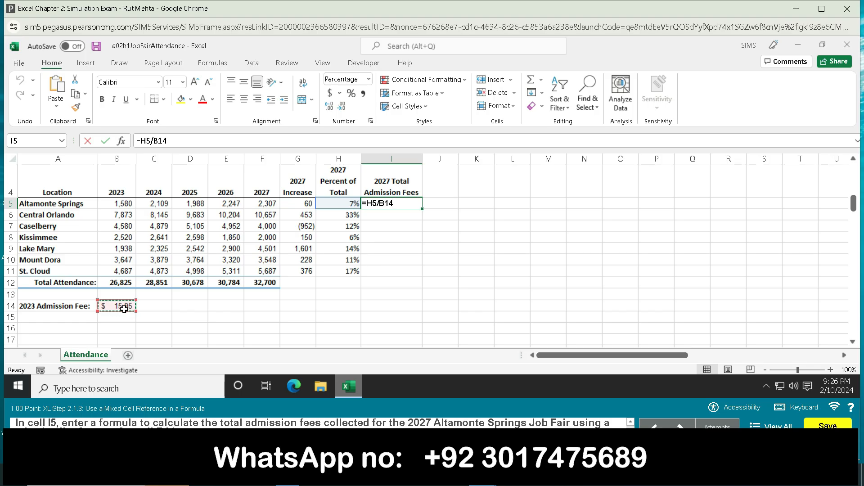
{"action": "key", "text": "Return"}
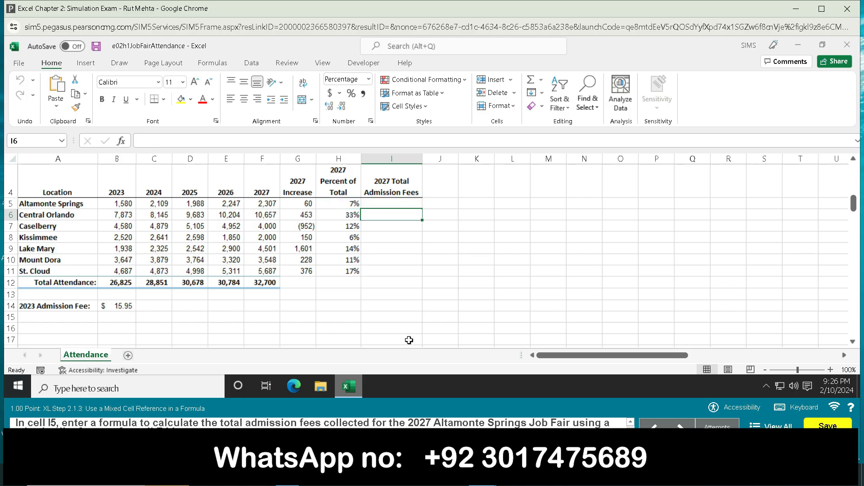
Try the formula =F12/B14 in I5 for the Altamonte Springs admission fees.
{"action": "left_click", "coordinate": [390, 203]}
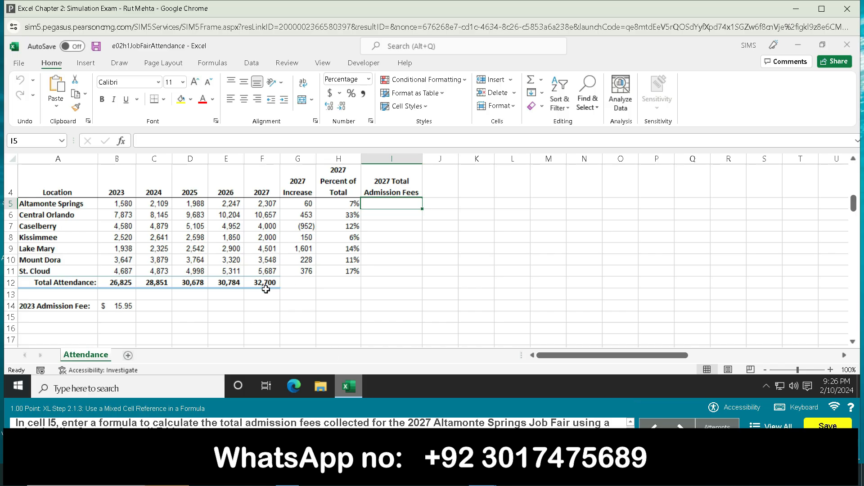
{"action": "type", "text": "="}
{"action": "left_click", "coordinate": [264, 283]}
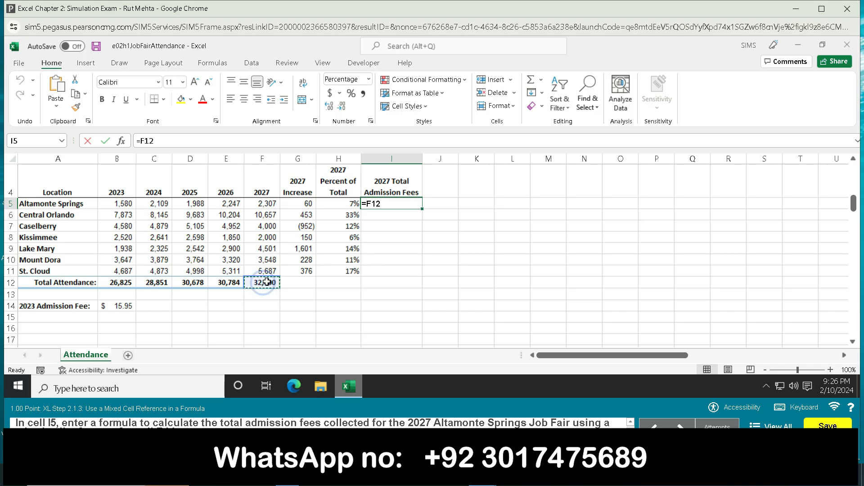
{"action": "type", "text": "/"}
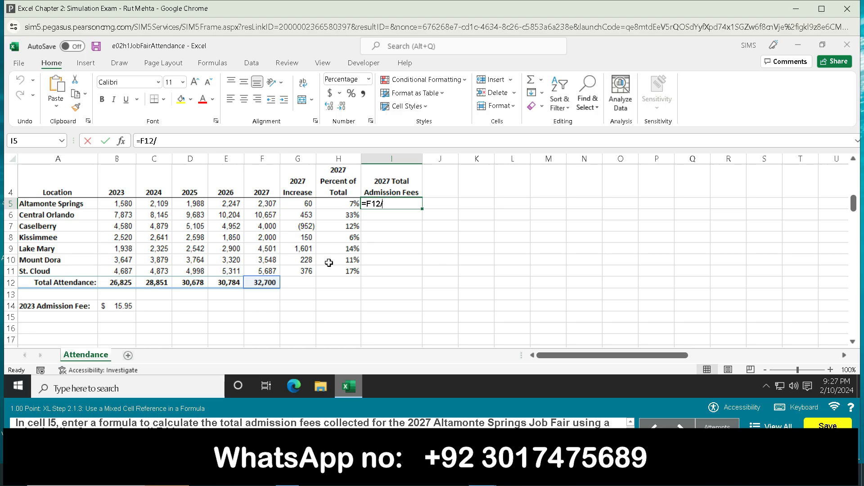
{"action": "left_click", "coordinate": [121, 308]}
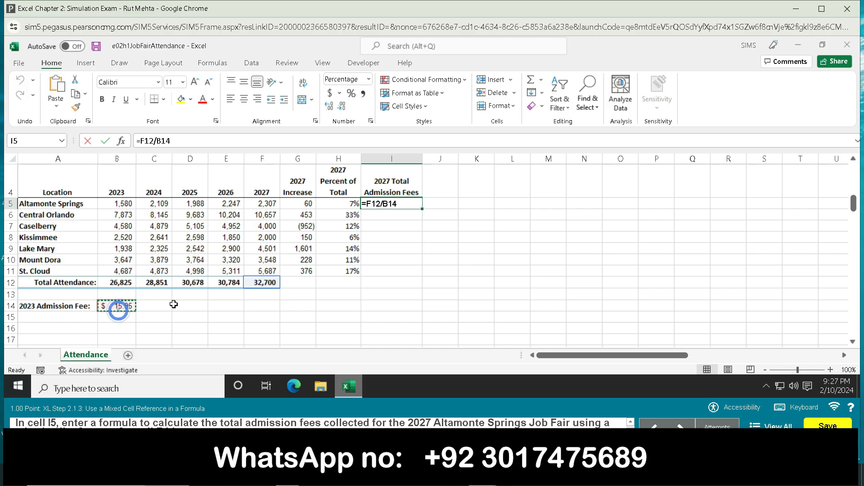
{"action": "key", "text": "Return"}
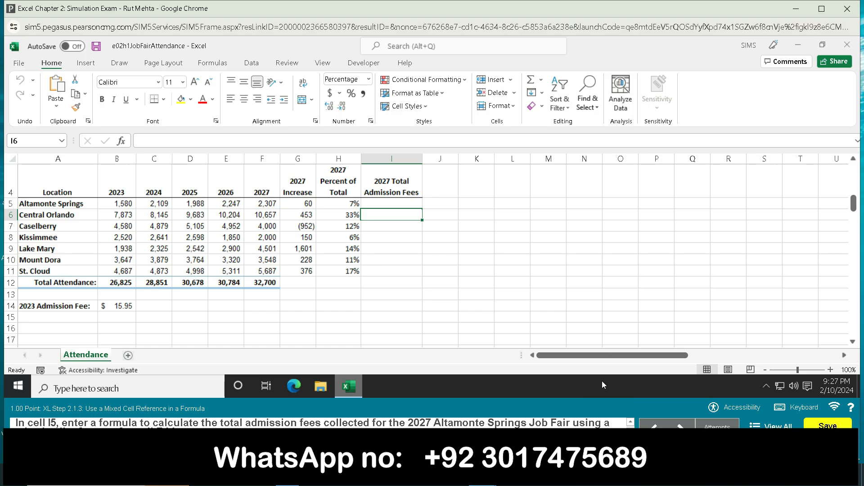
Calculate the 2027 total admission fees for Altamonte Springs in I5 by multiplying F5 by the admission fee in B14.
{"action": "left_click", "coordinate": [397, 203]}
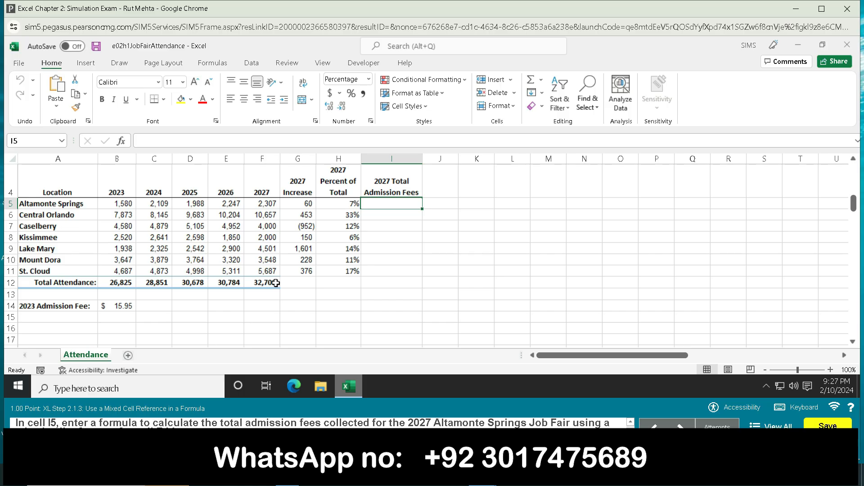
{"action": "left_click", "coordinate": [271, 205]}
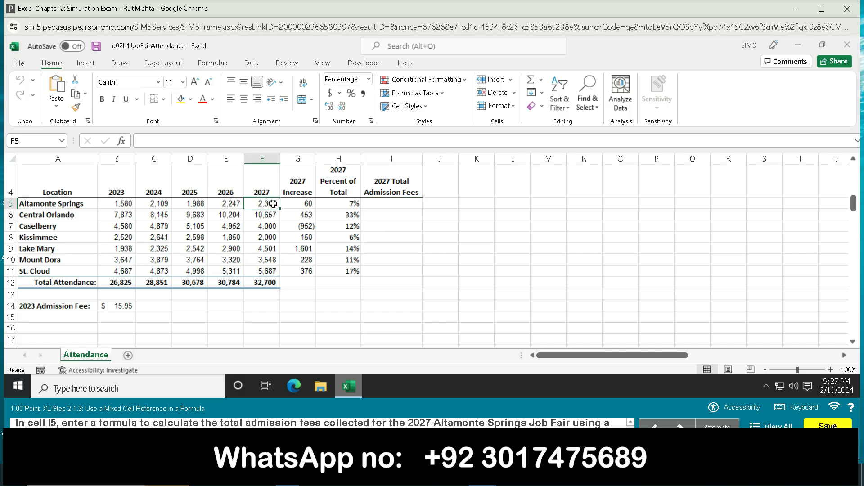
{"action": "left_click", "coordinate": [405, 200]}
{"action": "type", "text": "="}
{"action": "left_click", "coordinate": [274, 206]}
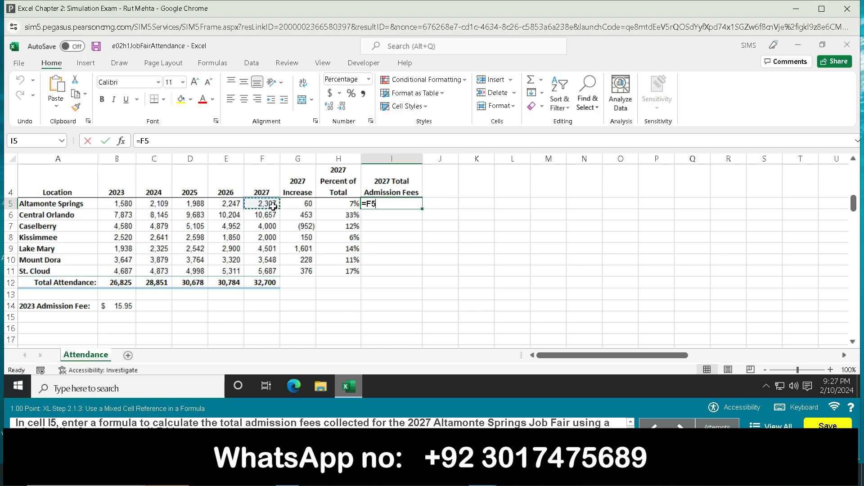
{"action": "type", "text": "*"}
{"action": "left_click", "coordinate": [123, 307]}
{"action": "key", "text": "Return"}
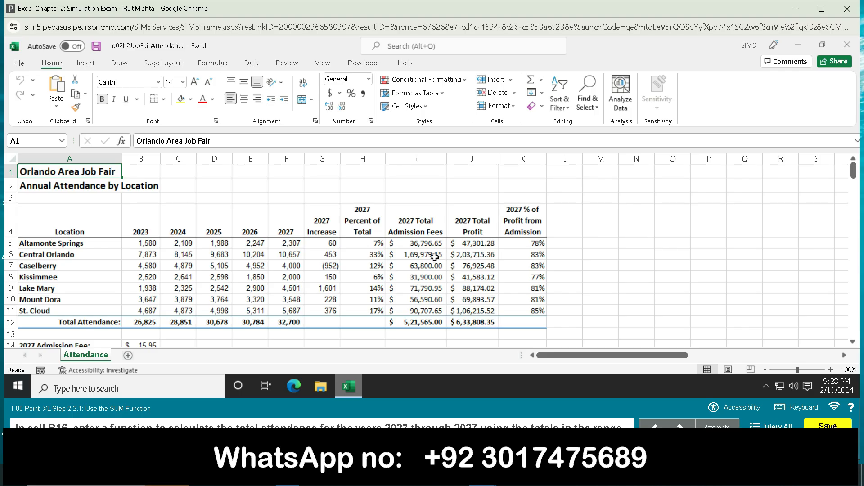
Check the Altamonte Springs formulas for percent of total in H5 and total admission fees in I5.
{"action": "left_click", "coordinate": [363, 243]}
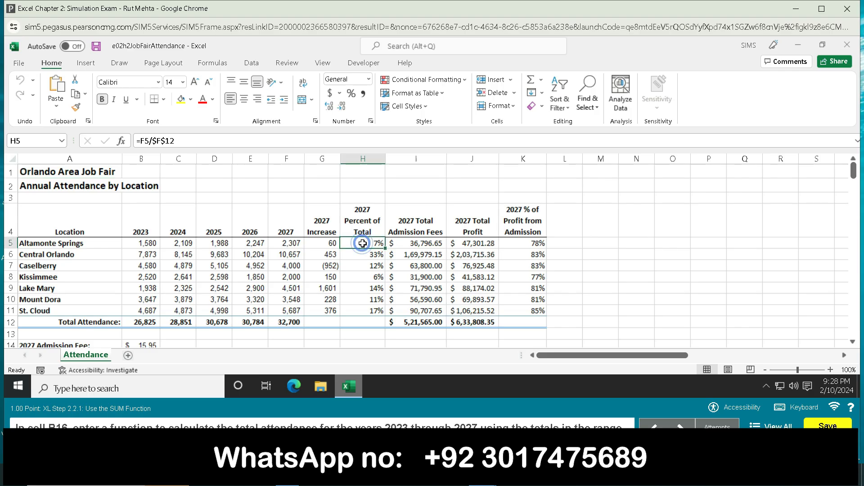
{"action": "left_click", "coordinate": [414, 245]}
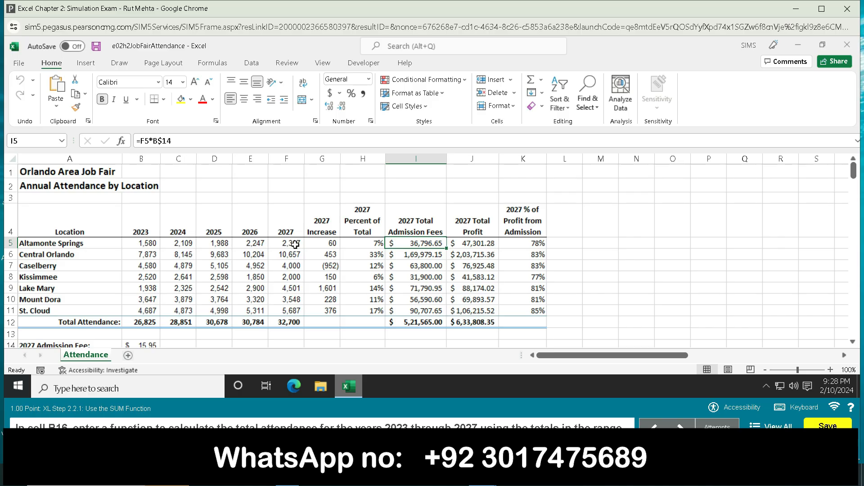
Calculate the total attendees for 2023 through 2027 in B16 with the formula =SUM(B12:F12).
{"action": "scroll", "coordinate": [288, 247], "scroll_direction": "down", "scroll_amount": 1}
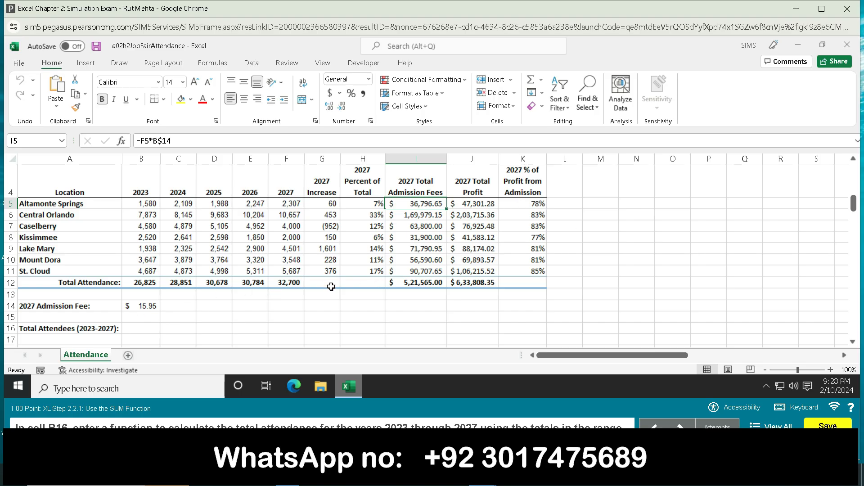
{"action": "left_click", "coordinate": [140, 326]}
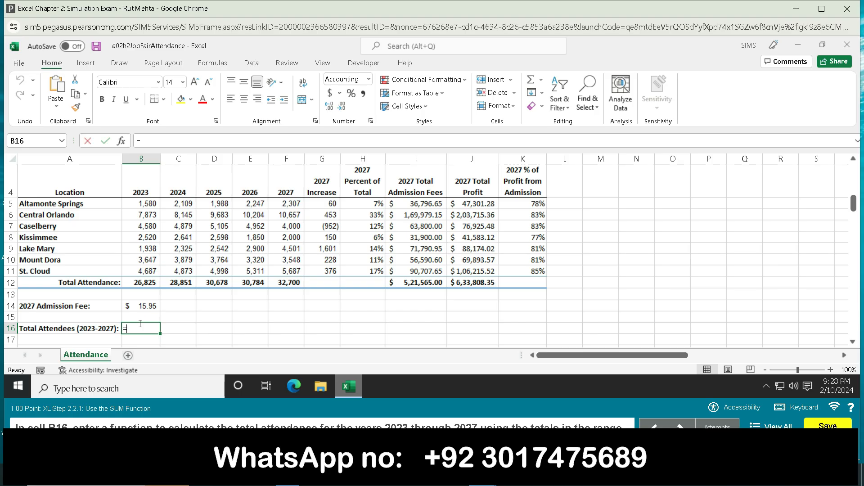
{"action": "type", "text": "SUM(B12"}
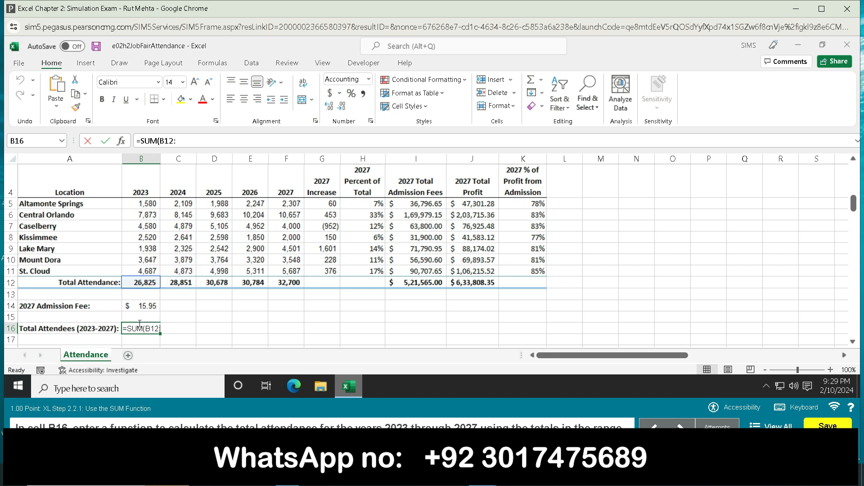
{"action": "type", "text": ":F12"}
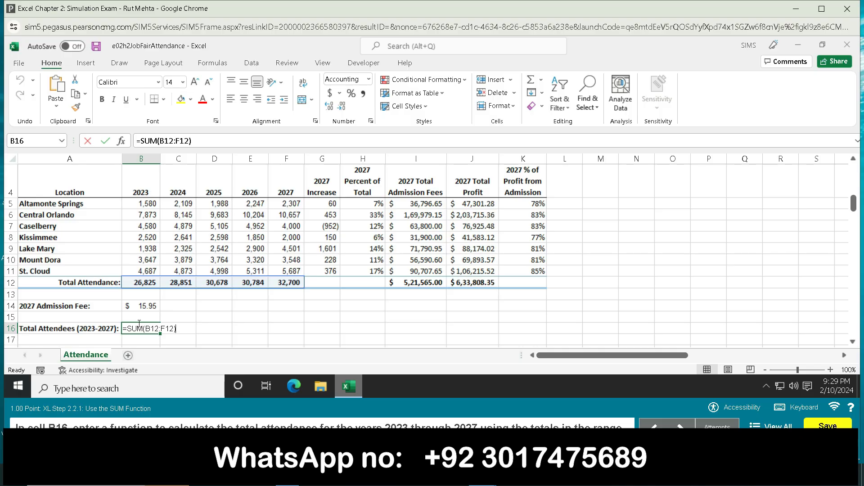
{"action": "type", "text": ")"}
{"action": "key", "text": "Return"}
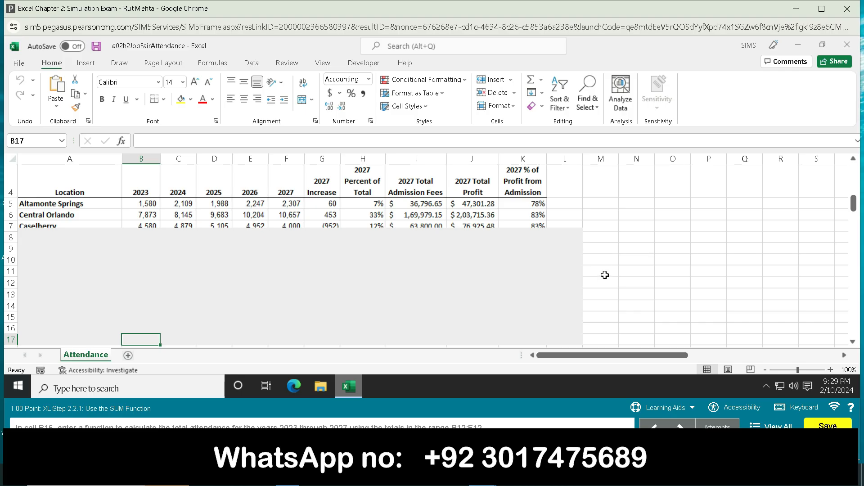
Select the Average Attendance cell B20 in the 2027 Statistics block.
{"action": "scroll", "coordinate": [605, 274], "scroll_direction": "down", "scroll_amount": 2}
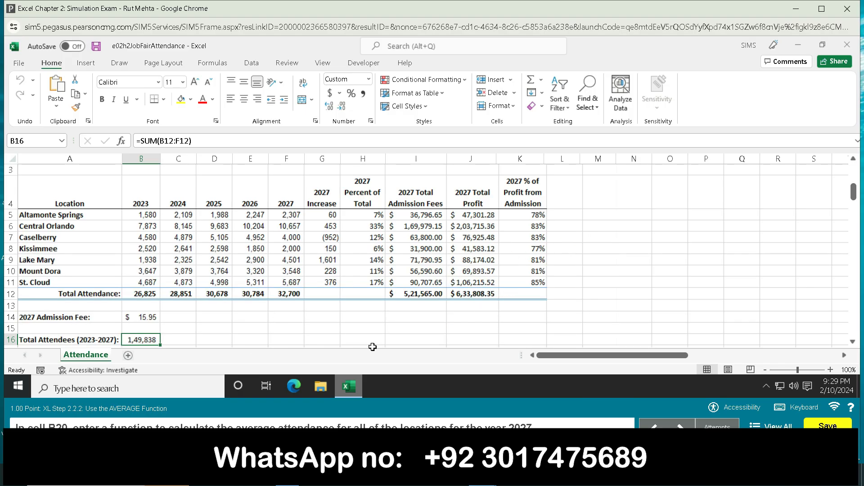
{"action": "scroll", "coordinate": [334, 324], "scroll_direction": "down", "scroll_amount": 2}
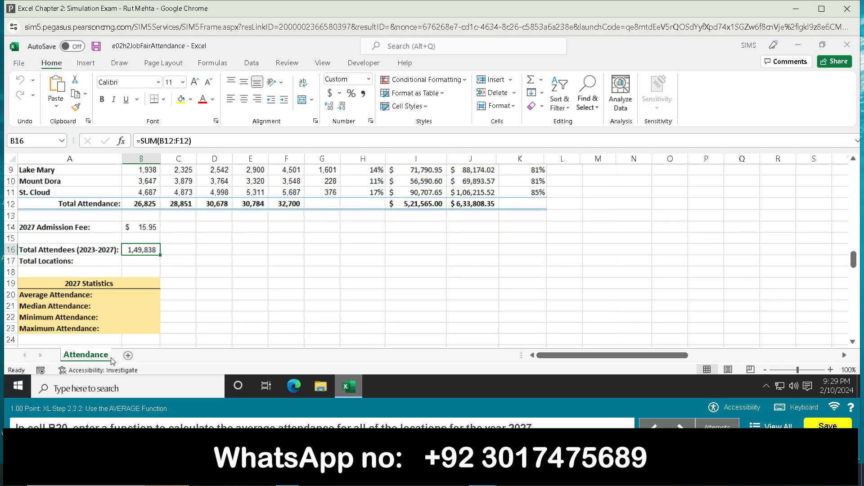
{"action": "left_click", "coordinate": [131, 304]}
{"action": "left_click", "coordinate": [132, 295]}
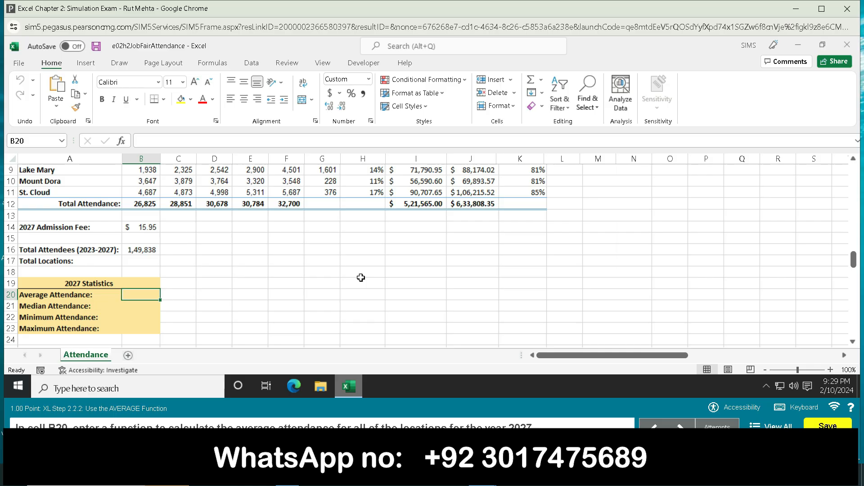
Examine the attendance table and the 2027 Statistics block to locate the 2027 attendance figures for all locations.
{"action": "scroll", "coordinate": [361, 278], "scroll_direction": "up", "scroll_amount": 3}
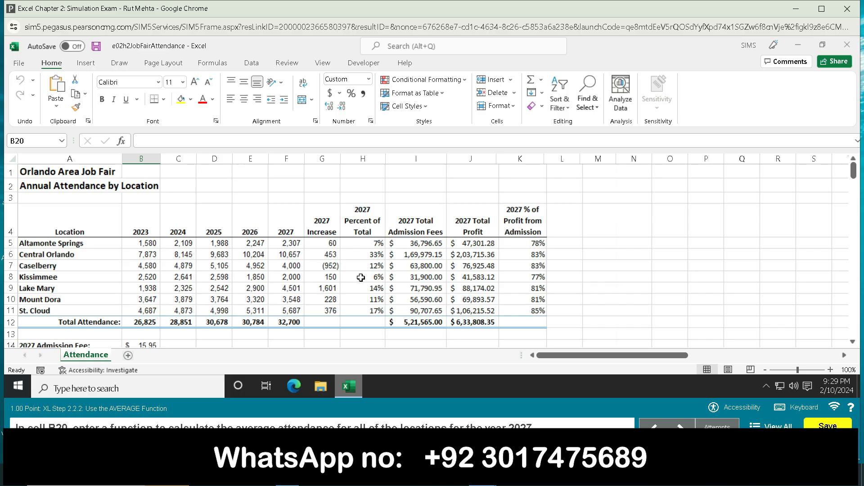
{"action": "scroll", "coordinate": [361, 278], "scroll_direction": "down", "scroll_amount": 2}
{"action": "scroll", "coordinate": [361, 277], "scroll_direction": "up", "scroll_amount": 2}
{"action": "scroll", "coordinate": [360, 278], "scroll_direction": "down", "scroll_amount": 3}
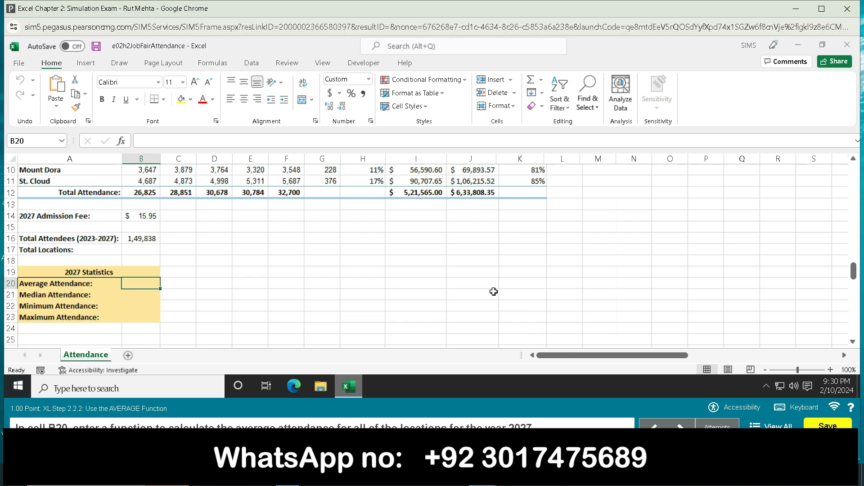
{"action": "scroll", "coordinate": [463, 295], "scroll_direction": "up", "scroll_amount": 3}
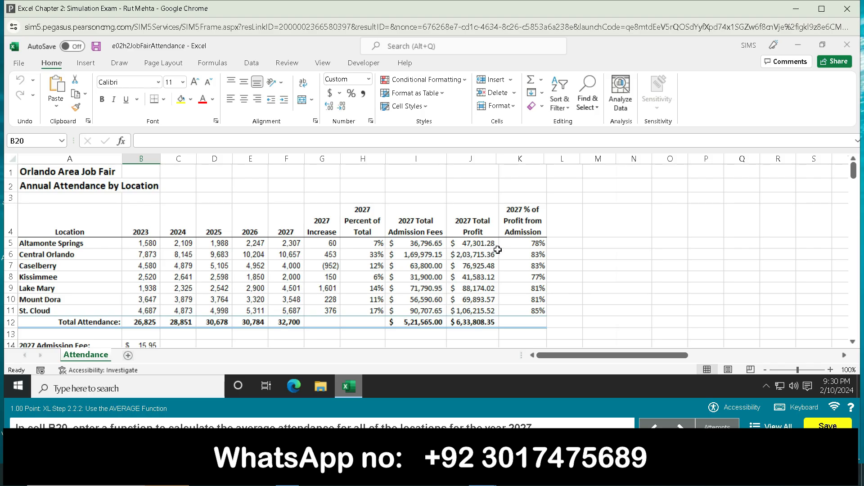
{"action": "scroll", "coordinate": [324, 250], "scroll_direction": "down", "scroll_amount": 2}
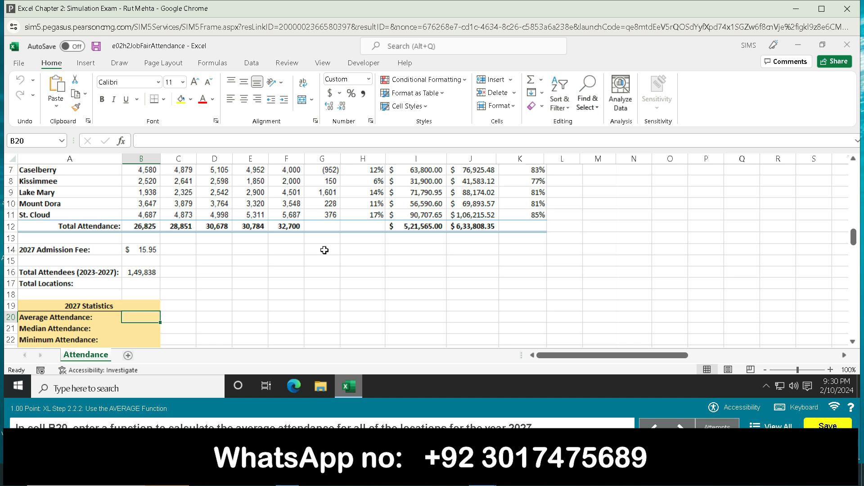
{"action": "scroll", "coordinate": [324, 250], "scroll_direction": "up", "scroll_amount": 2}
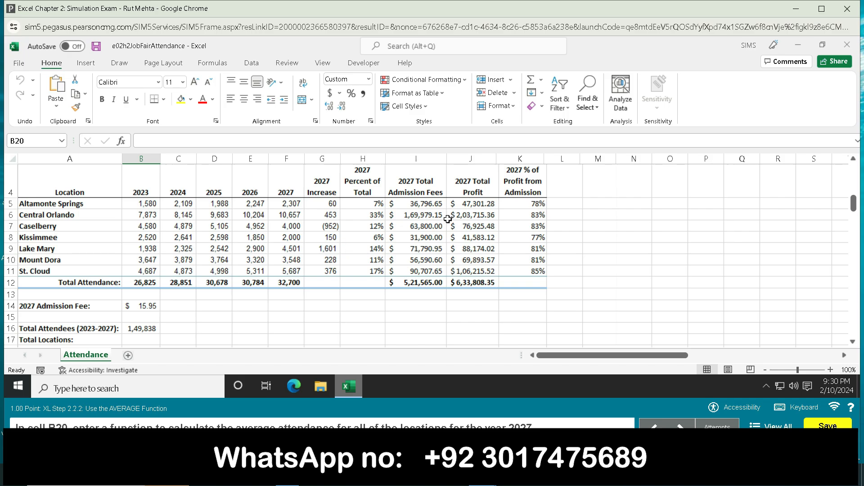
{"action": "scroll", "coordinate": [387, 239], "scroll_direction": "up", "scroll_amount": 1}
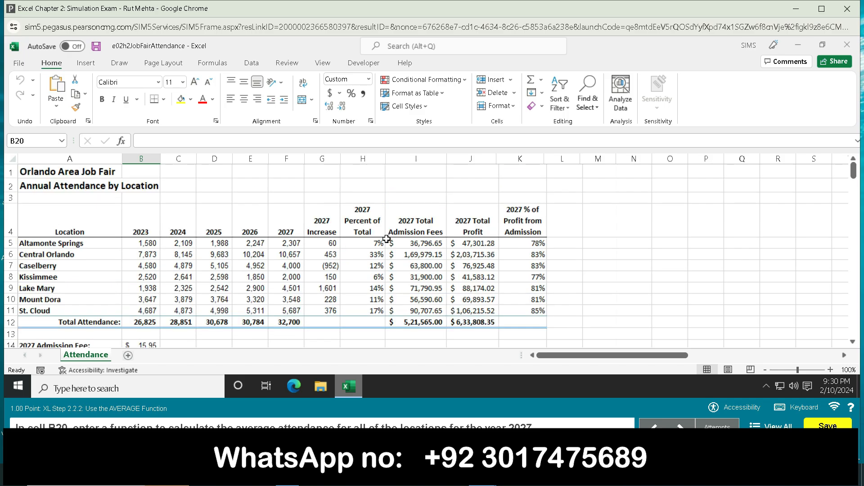
{"action": "scroll", "coordinate": [387, 239], "scroll_direction": "down", "scroll_amount": 1}
{"action": "scroll", "coordinate": [386, 239], "scroll_direction": "down", "scroll_amount": 2}
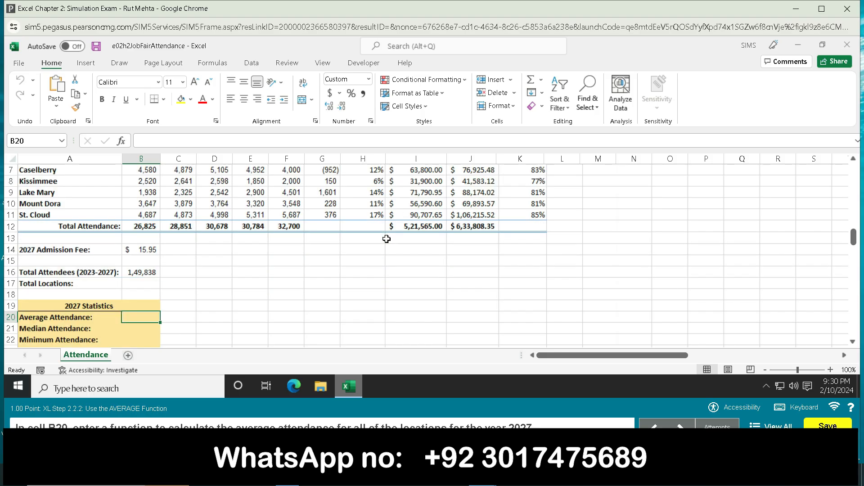
{"action": "scroll", "coordinate": [386, 239], "scroll_direction": "up", "scroll_amount": 1}
{"action": "scroll", "coordinate": [386, 238], "scroll_direction": "down", "scroll_amount": 1}
{"action": "scroll", "coordinate": [387, 238], "scroll_direction": "up", "scroll_amount": 1}
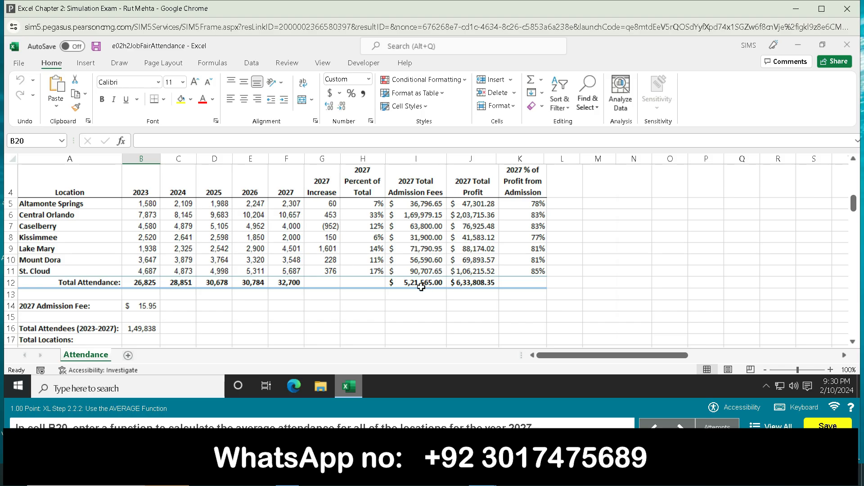
{"action": "scroll", "coordinate": [423, 300], "scroll_direction": "down", "scroll_amount": 2}
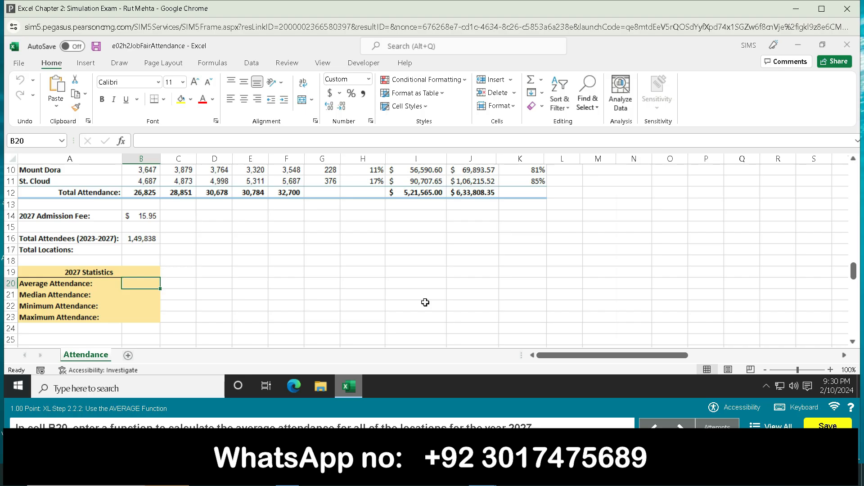
{"action": "scroll", "coordinate": [425, 303], "scroll_direction": "up", "scroll_amount": 3}
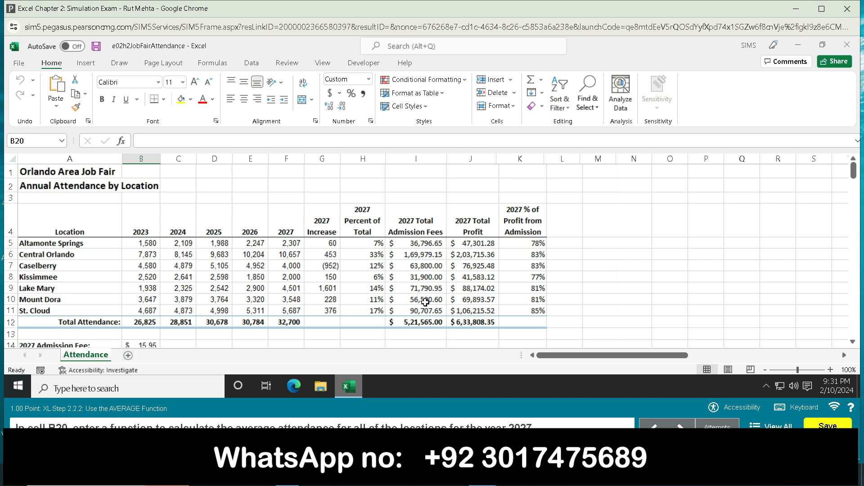
{"action": "scroll", "coordinate": [212, 293], "scroll_direction": "down", "scroll_amount": 1}
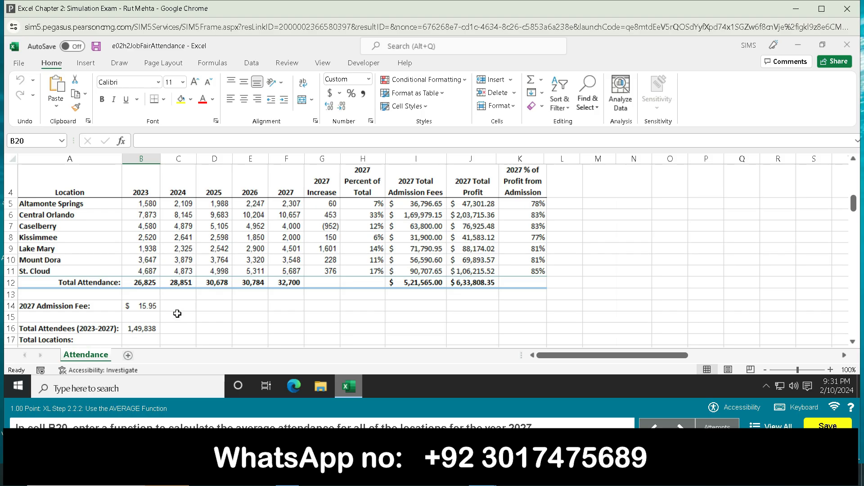
{"action": "scroll", "coordinate": [134, 332], "scroll_direction": "down", "scroll_amount": 1}
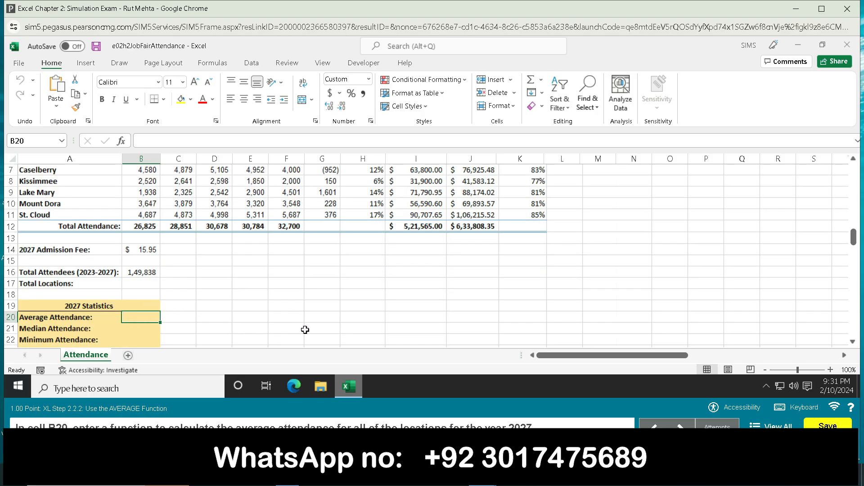
{"action": "scroll", "coordinate": [305, 330], "scroll_direction": "up", "scroll_amount": 1}
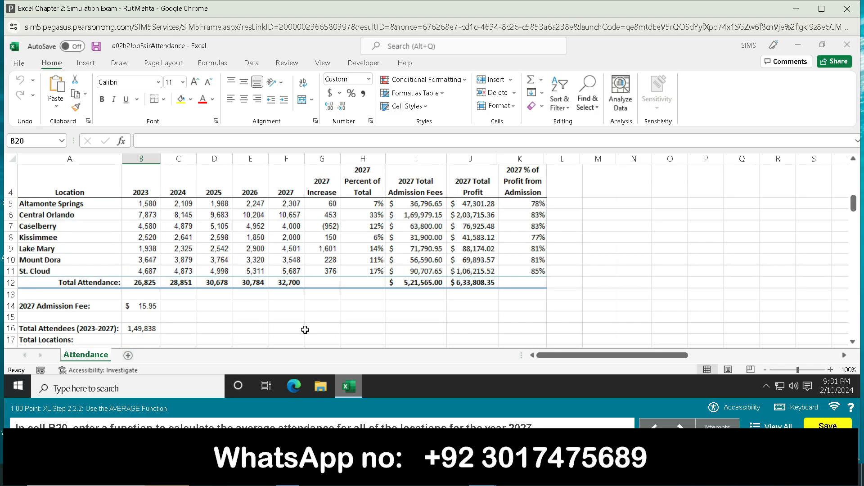
{"action": "scroll", "coordinate": [305, 330], "scroll_direction": "down", "scroll_amount": 1}
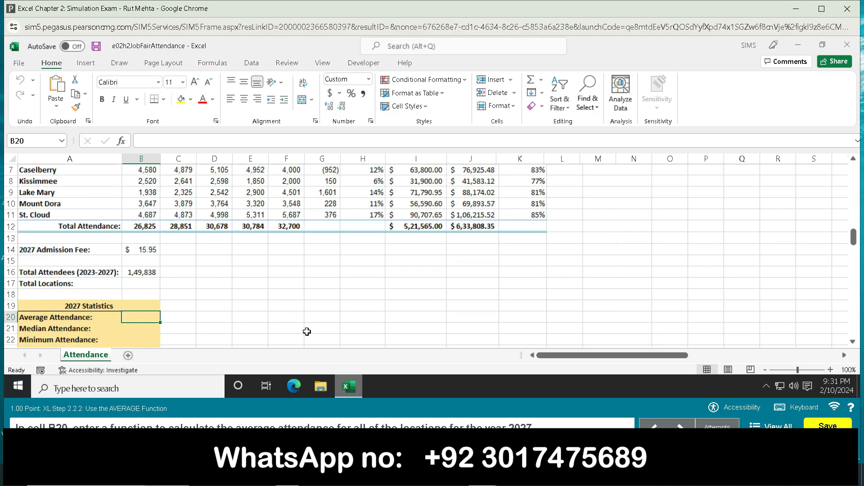
Calculate the average 2027 attendance of all locations in B20 with the AVERAGE function over F5:F11.
{"action": "type", "text": "=aver"}
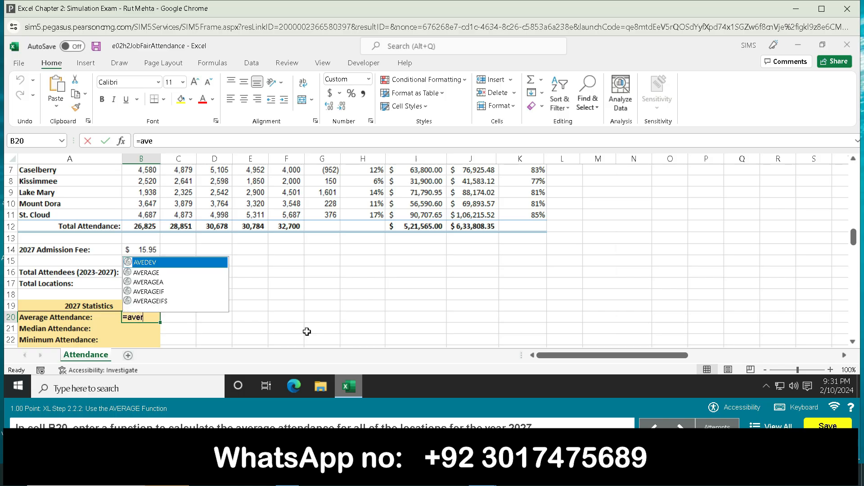
{"action": "type", "text": "age"}
{"action": "key", "text": "Tab"}
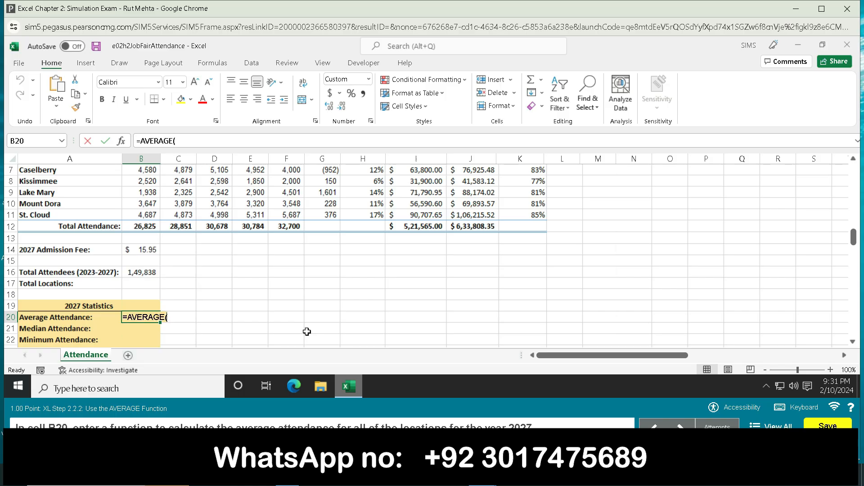
{"action": "scroll", "coordinate": [395, 335], "scroll_direction": "up", "scroll_amount": 2}
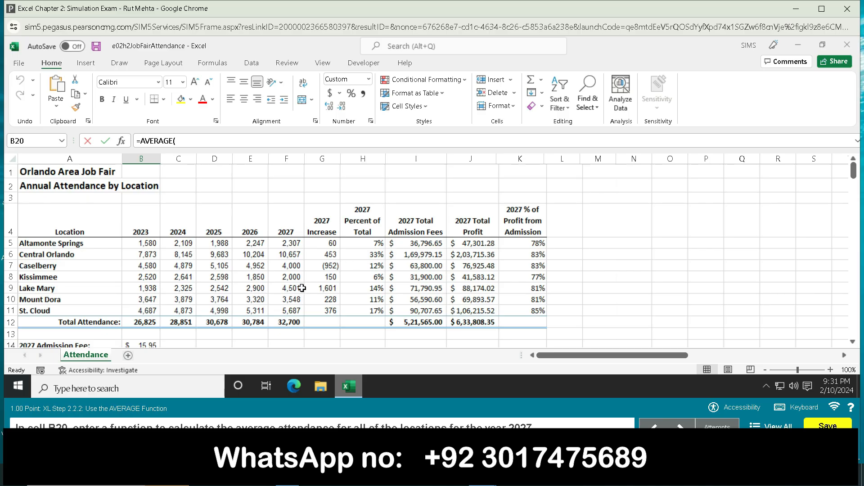
{"action": "scroll", "coordinate": [301, 309], "scroll_direction": "down", "scroll_amount": 2}
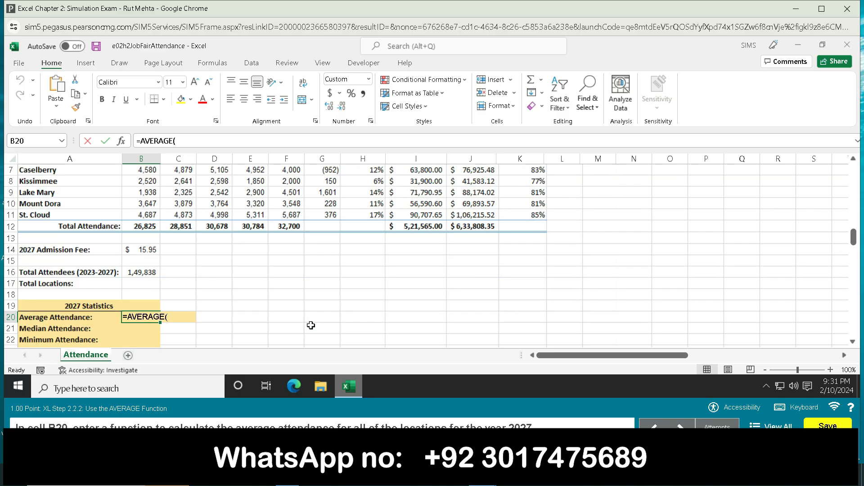
{"action": "scroll", "coordinate": [310, 325], "scroll_direction": "up", "scroll_amount": 2}
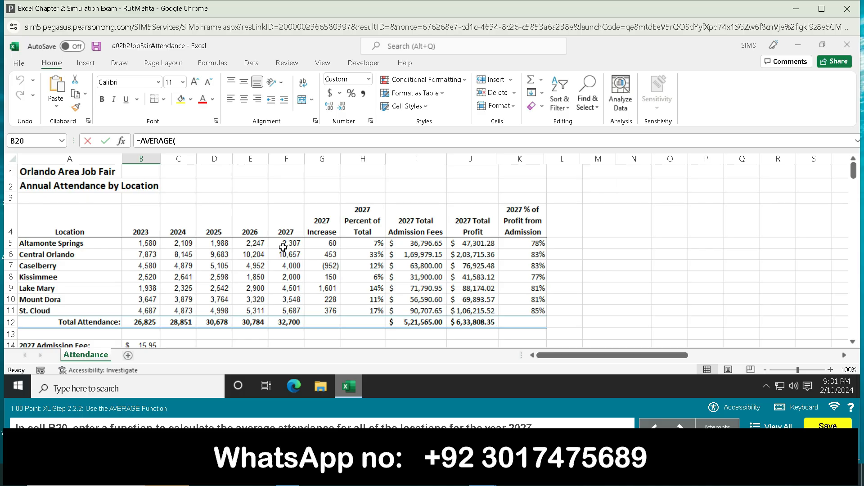
{"action": "left_click_drag", "start_coordinate": [284, 245], "coordinate": [287, 311]}
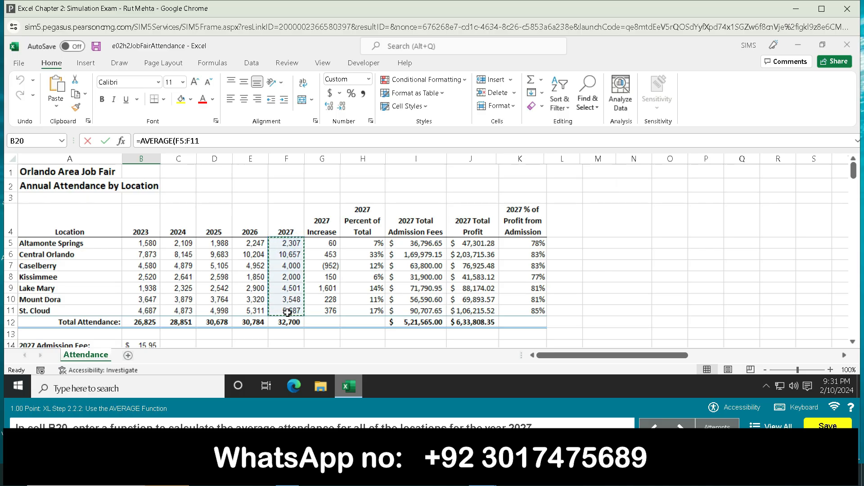
{"action": "key", "text": "Return"}
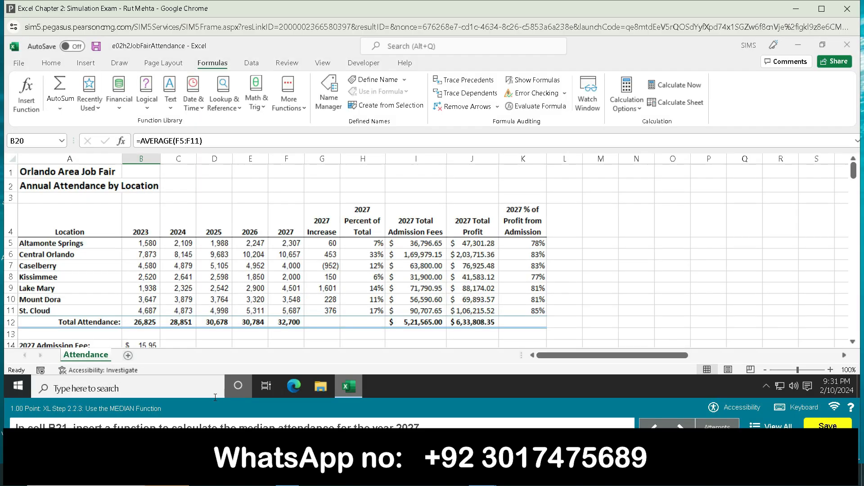
Calculate the median 2027 attendance of all locations in B21 with the MEDIAN function over F5:F11.
{"action": "scroll", "coordinate": [143, 328], "scroll_direction": "down", "scroll_amount": 2}
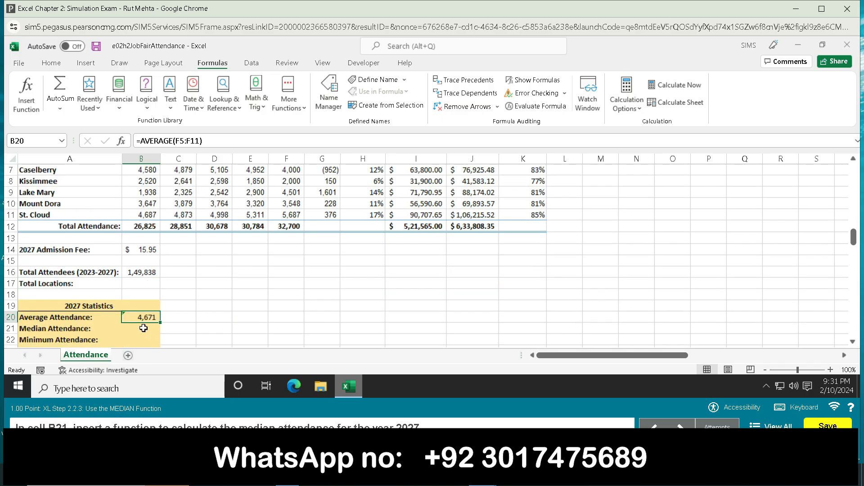
{"action": "left_click", "coordinate": [143, 329]}
{"action": "type", "text": "="}
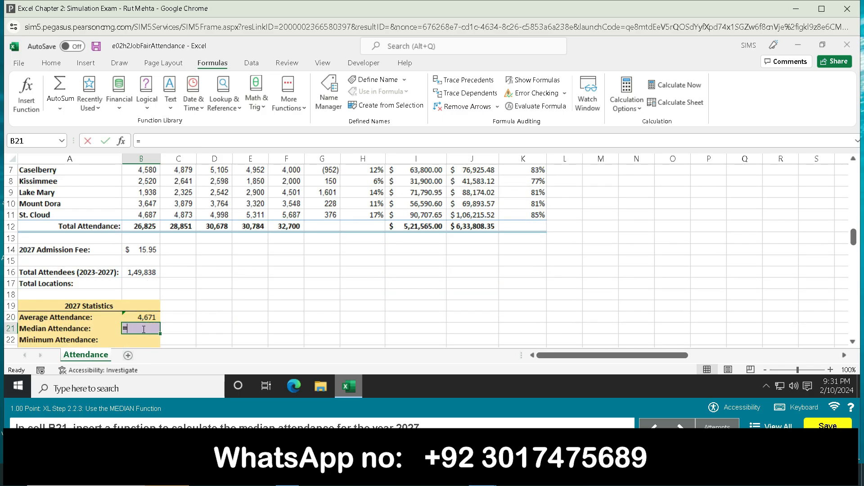
{"action": "type", "text": "med"}
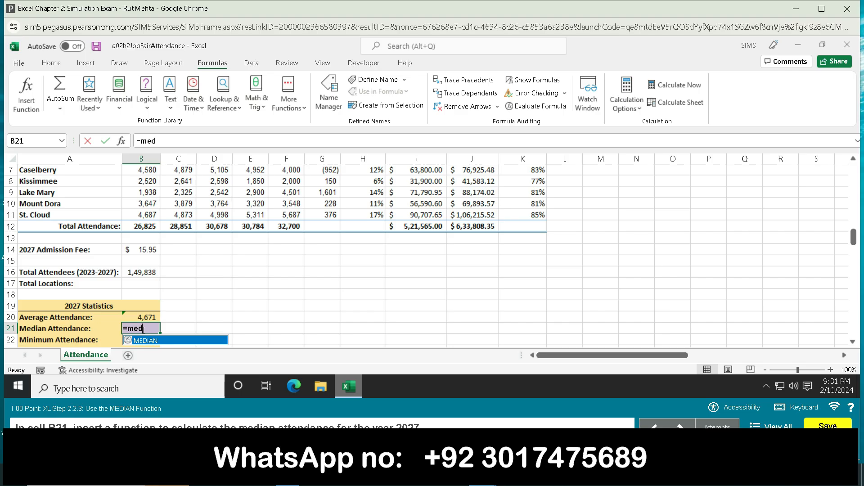
{"action": "key", "text": "Tab"}
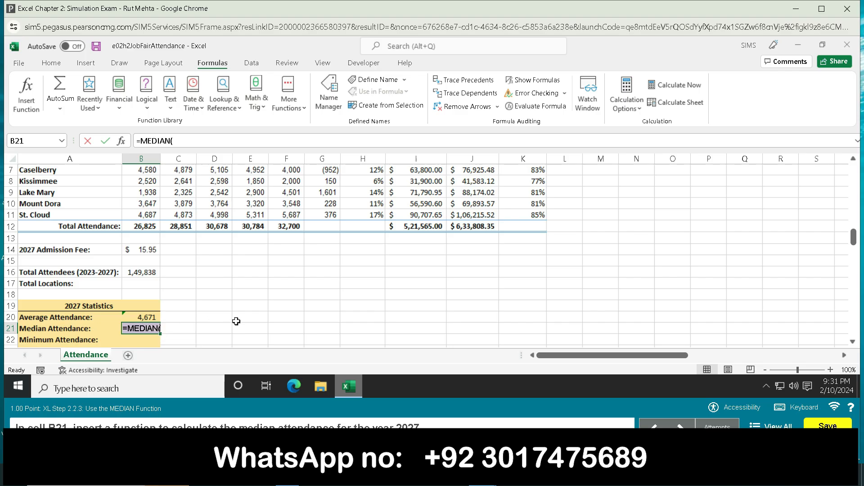
{"action": "scroll", "coordinate": [436, 315], "scroll_direction": "up", "scroll_amount": 1}
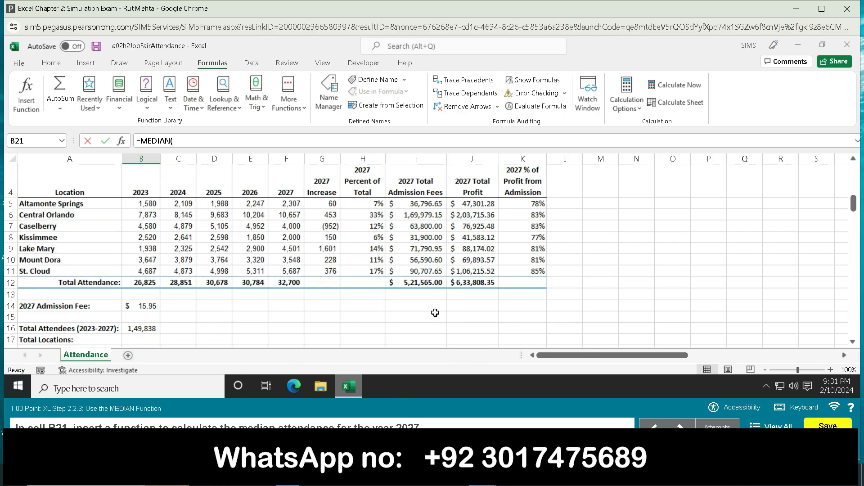
{"action": "left_click_drag", "start_coordinate": [279, 200], "coordinate": [283, 272]}
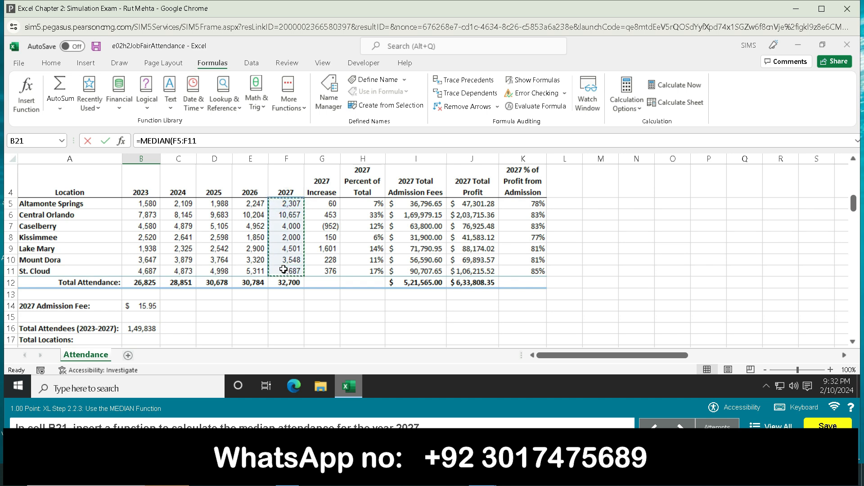
{"action": "key", "text": "Return"}
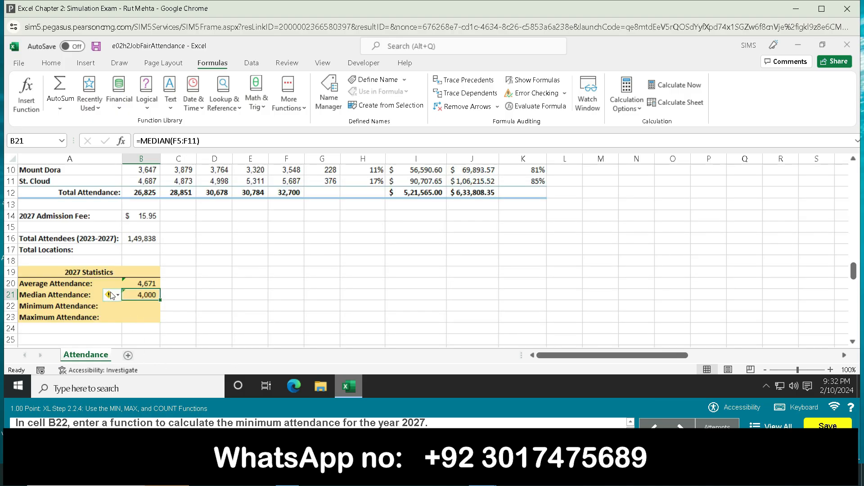
Calculate the minimum 2027 attendance in B22 with the MIN function over F5:F11.
{"action": "mouse_move", "coordinate": [110, 294]}
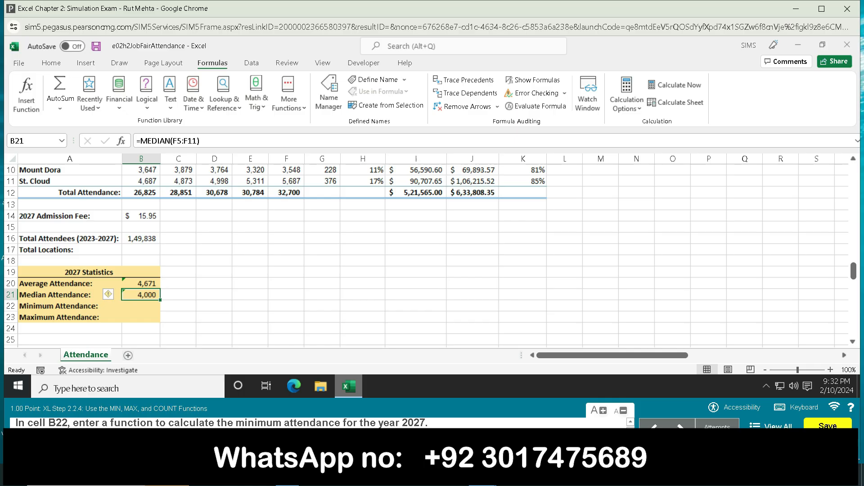
{"action": "left_click", "coordinate": [139, 307]}
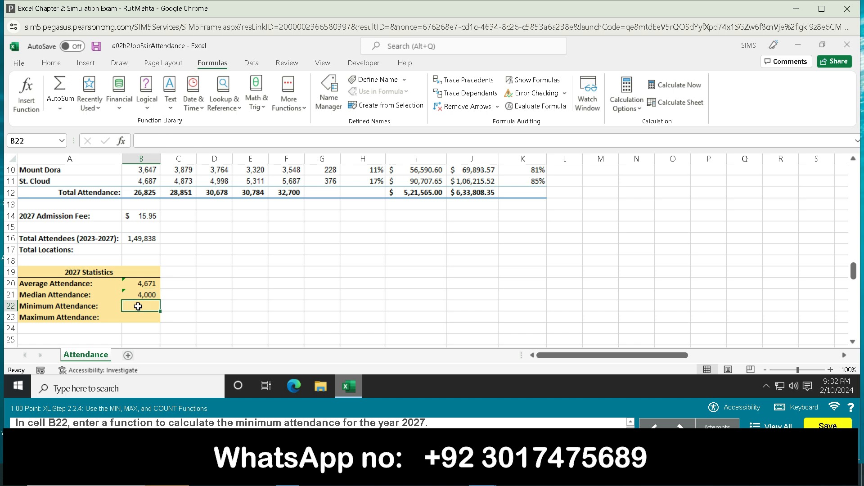
{"action": "type", "text": "=min"}
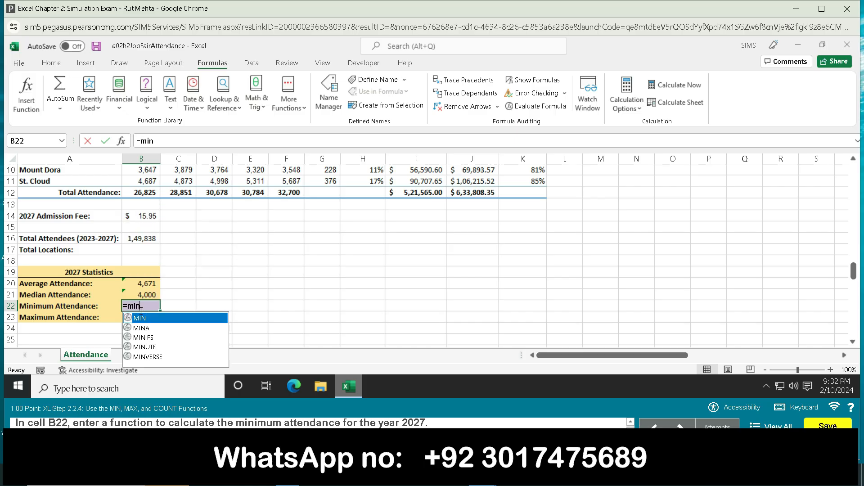
{"action": "key", "text": "Tab"}
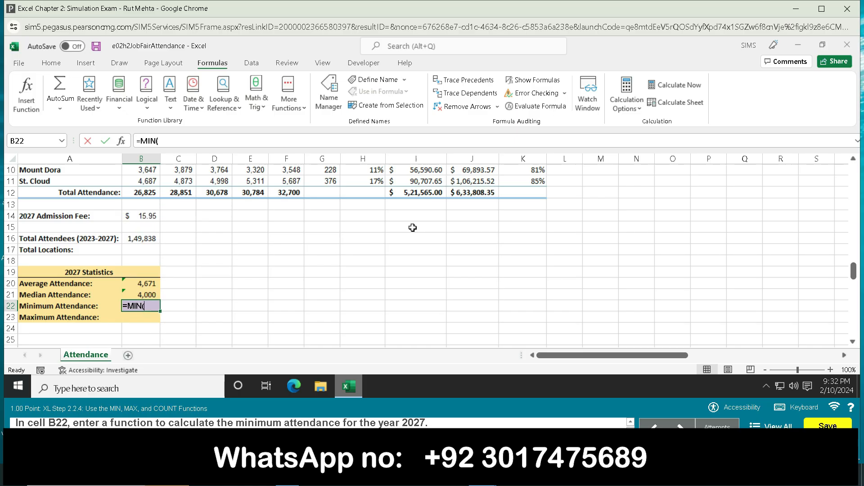
{"action": "scroll", "coordinate": [545, 197], "scroll_direction": "up", "scroll_amount": 3}
{"action": "left_click_drag", "start_coordinate": [279, 243], "coordinate": [282, 311]}
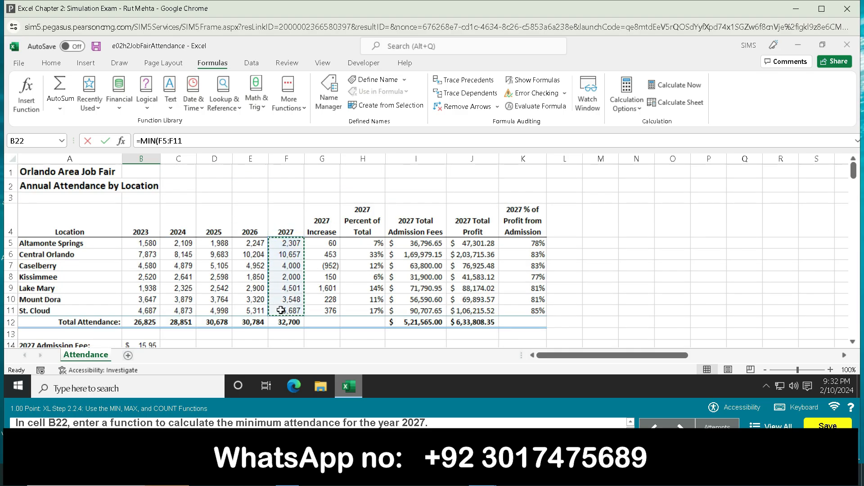
{"action": "key", "text": "Return"}
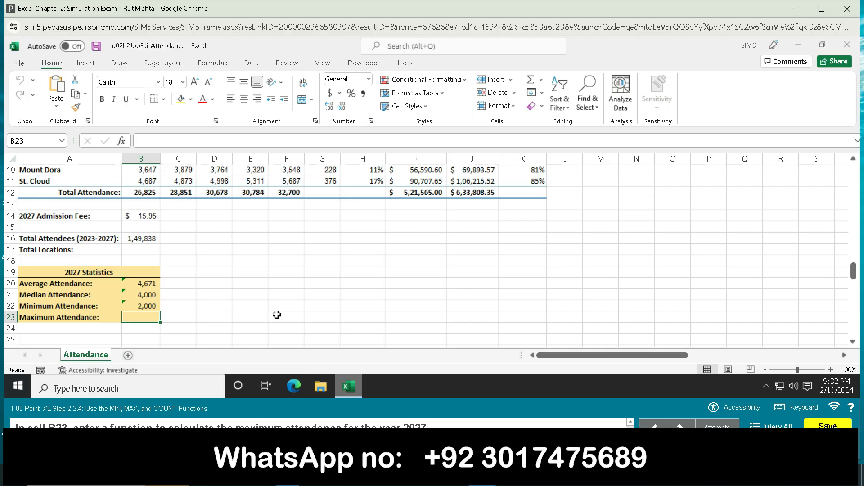
Calculate the maximum 2027 attendance in B23 with the MAX function over F5:F11.
{"action": "type", "text": "=max"}
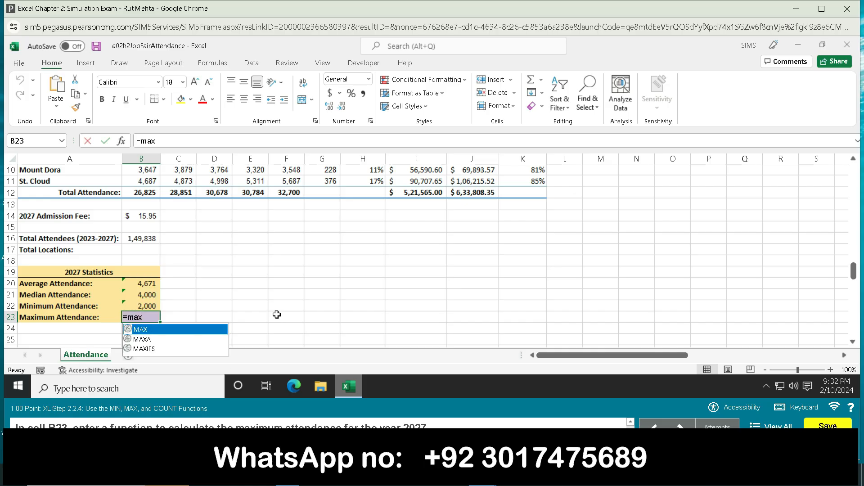
{"action": "key", "text": "Tab"}
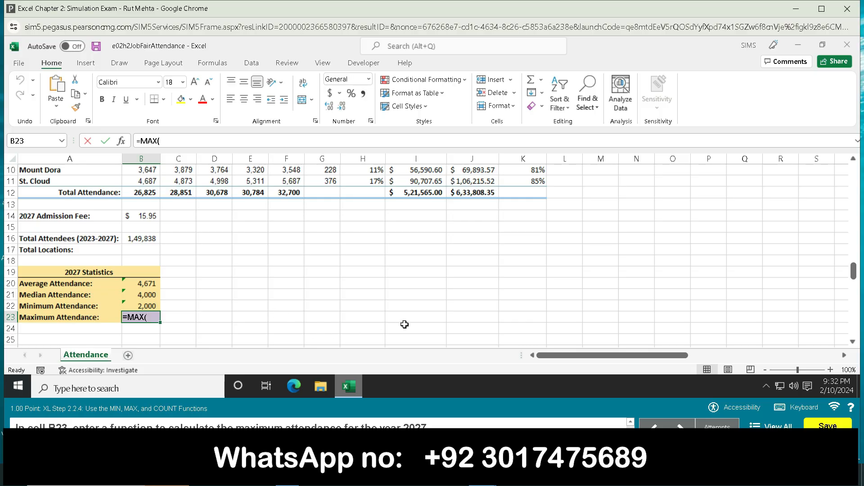
{"action": "scroll", "coordinate": [402, 313], "scroll_direction": "up", "scroll_amount": 3}
{"action": "left_click_drag", "start_coordinate": [282, 243], "coordinate": [291, 311]}
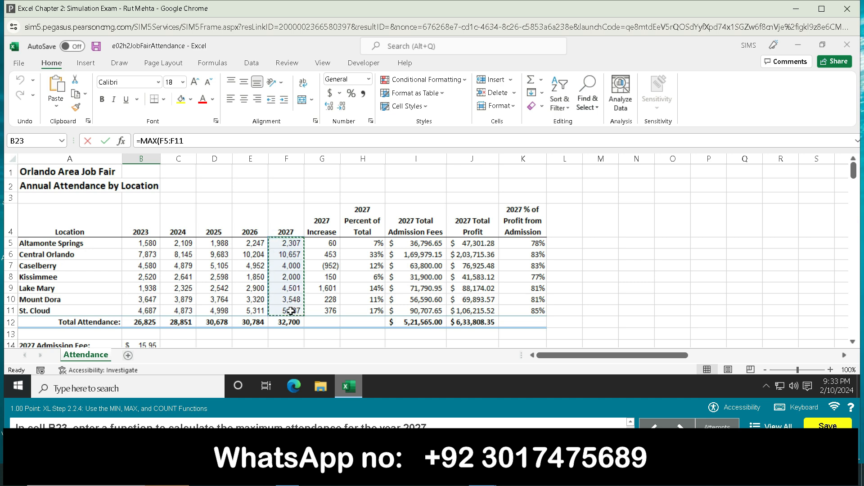
{"action": "key", "text": "Return"}
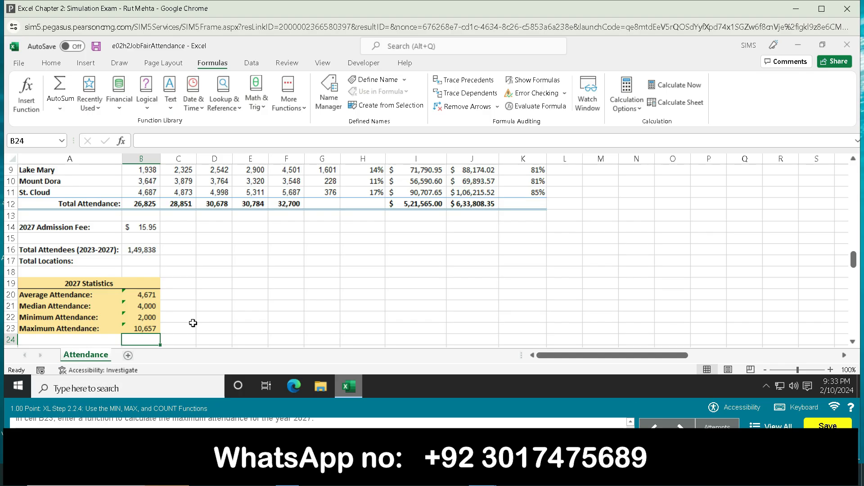
Count the total locations in B17 with the COUNT function over F5:F11.
{"action": "left_click", "coordinate": [132, 261]}
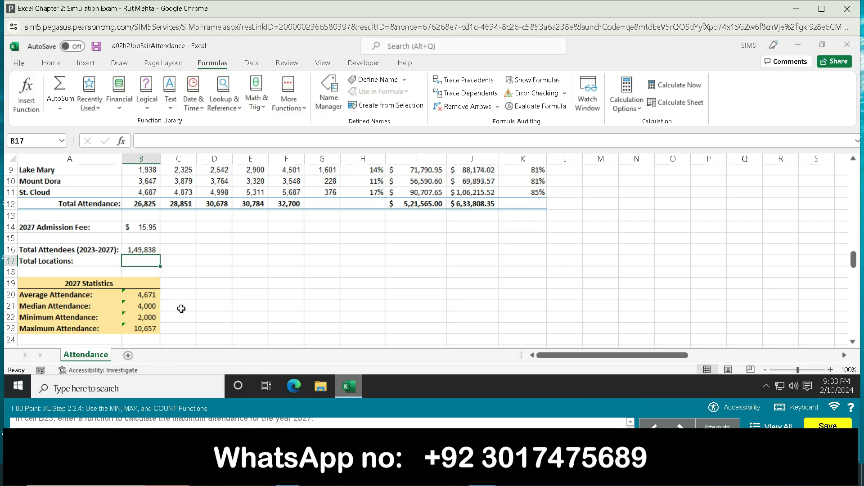
{"action": "type", "text": "=co"}
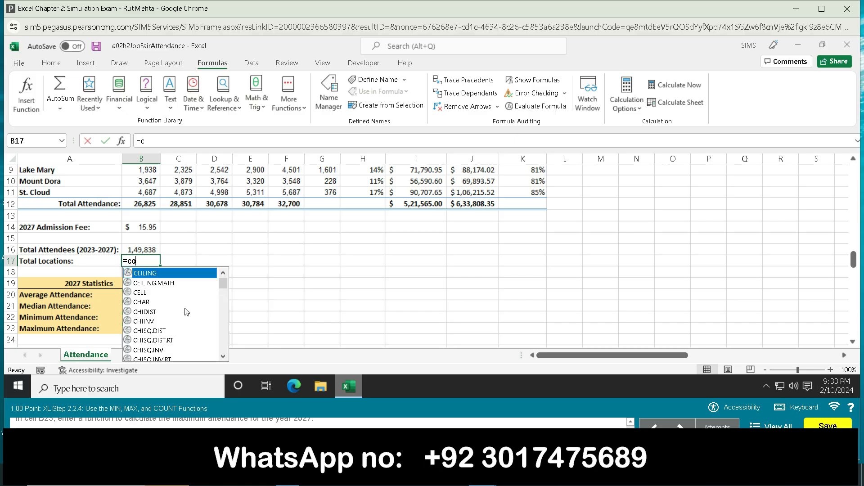
{"action": "type", "text": "unt"}
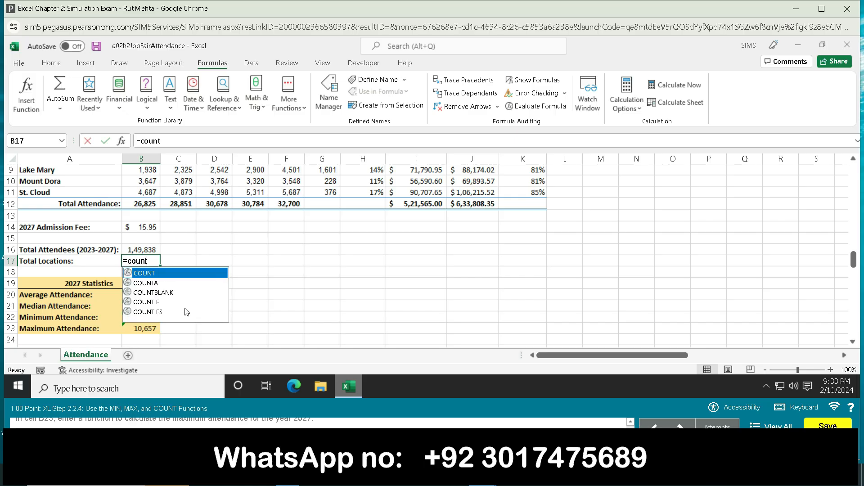
{"action": "key", "text": "Tab"}
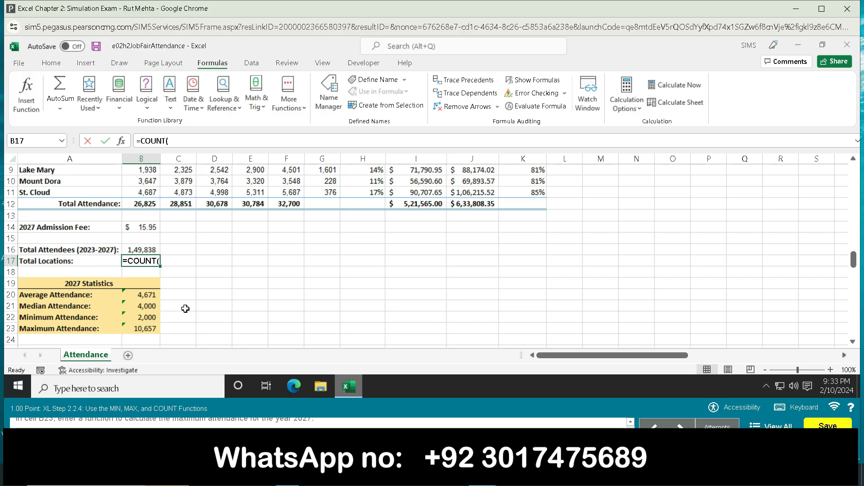
{"action": "type", "text": "F5"}
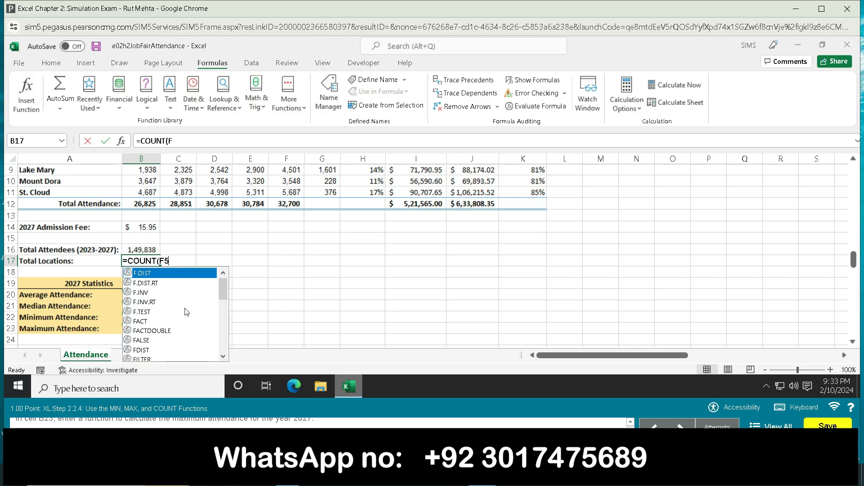
{"action": "type", "text": ":F11"}
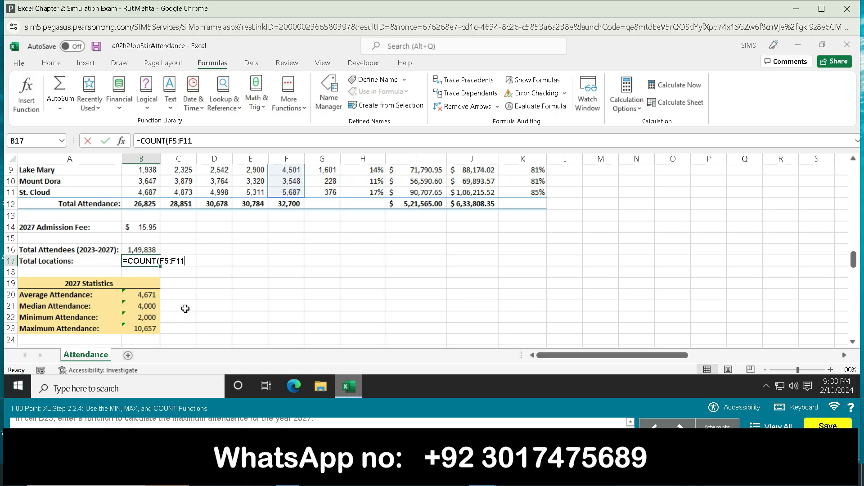
{"action": "key", "text": "Return"}
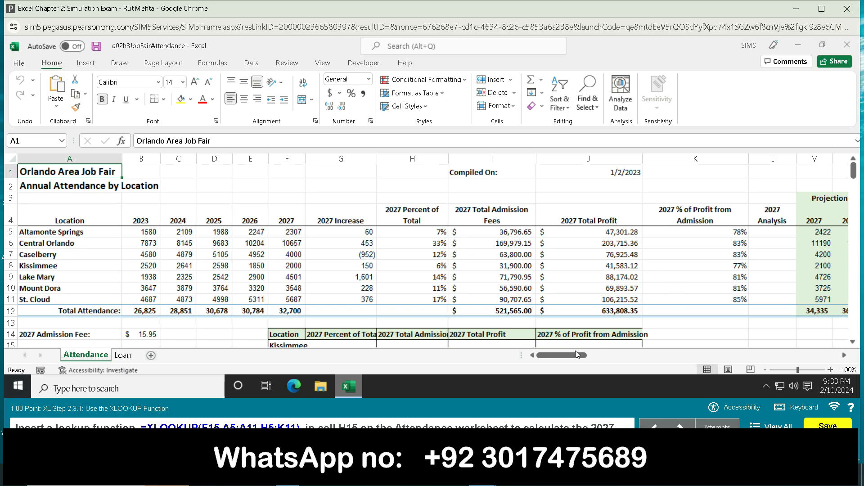
Copy the formula =XLOOKUP(F15,A5:A11,H5:K11) from the task instructions into a new Notepad document and minimize Notepad.
{"action": "scroll", "coordinate": [225, 306], "scroll_direction": "down", "scroll_amount": 3}
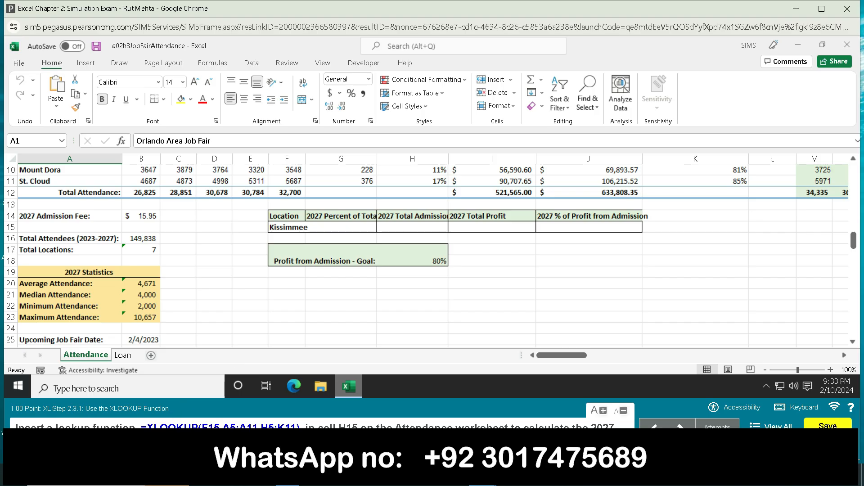
{"action": "left_click_drag", "start_coordinate": [141, 426], "coordinate": [297, 425]}
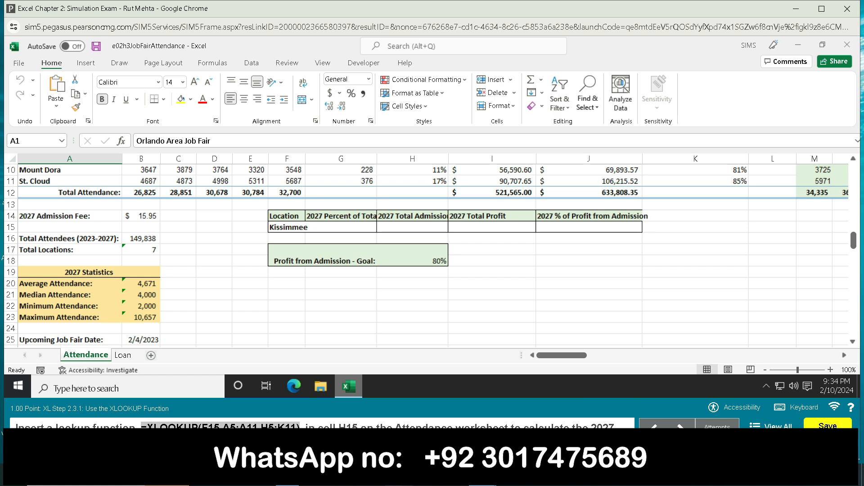
{"action": "key", "text": "super"}
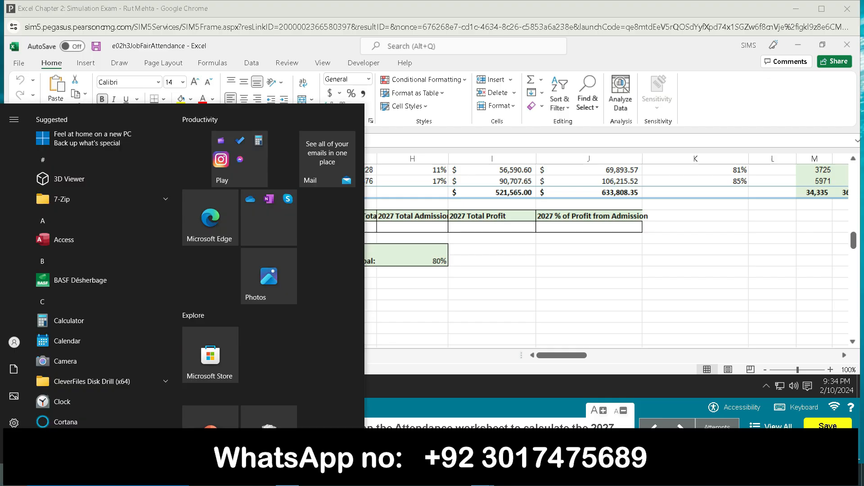
{"action": "type", "text": "n"}
{"action": "left_click", "coordinate": [139, 201]}
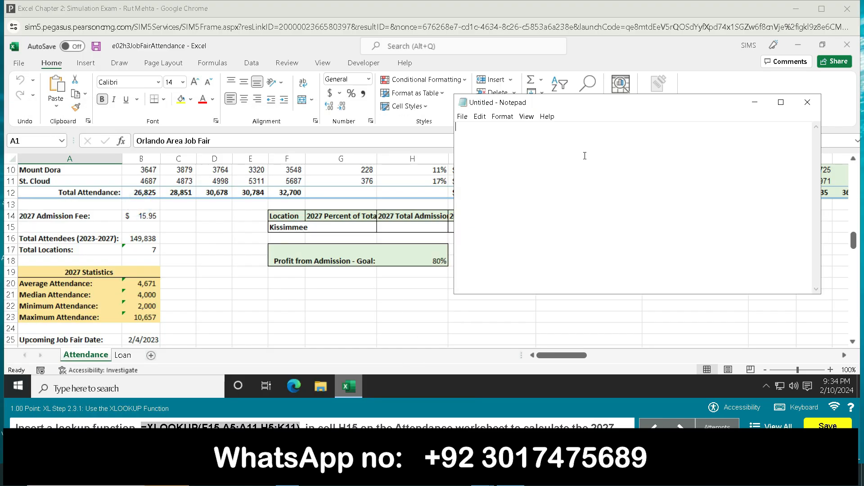
{"action": "type", "text": "=XLOOKUP(F15,A5:A11,H5:K11)"}
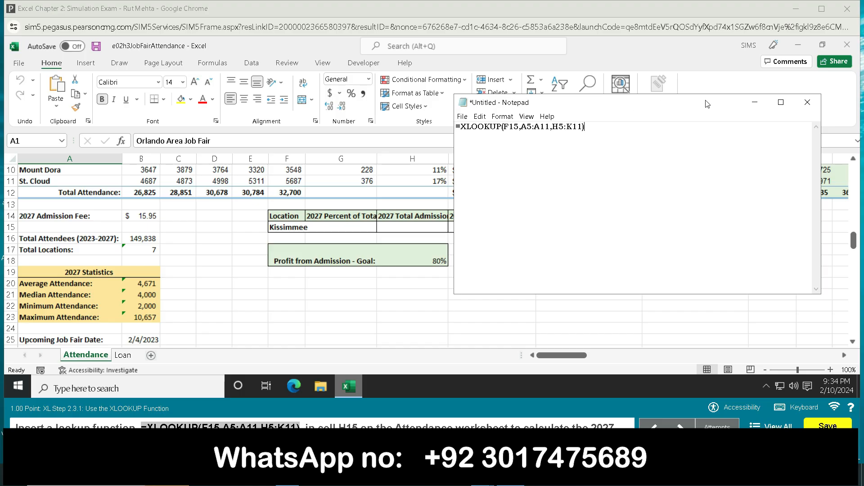
{"action": "left_click", "coordinate": [755, 103]}
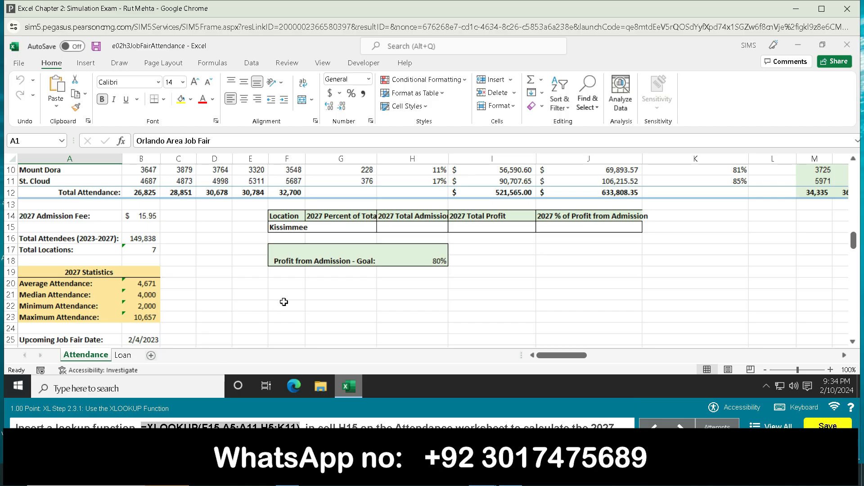
Enter the lookup formula =XLOOKUP(F15,A5:A11,H5:K11) in cell H15 of the Attendance worksheet.
{"action": "scroll", "coordinate": [576, 241], "scroll_direction": "up", "scroll_amount": 3}
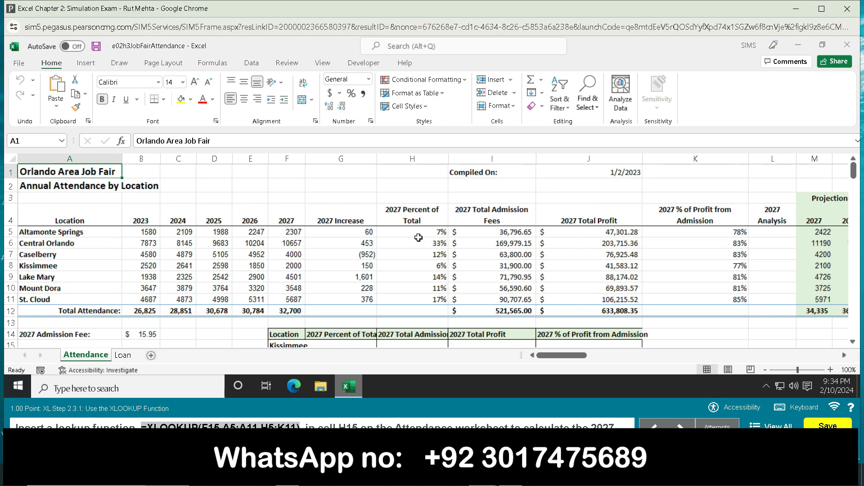
{"action": "left_click", "coordinate": [418, 233]}
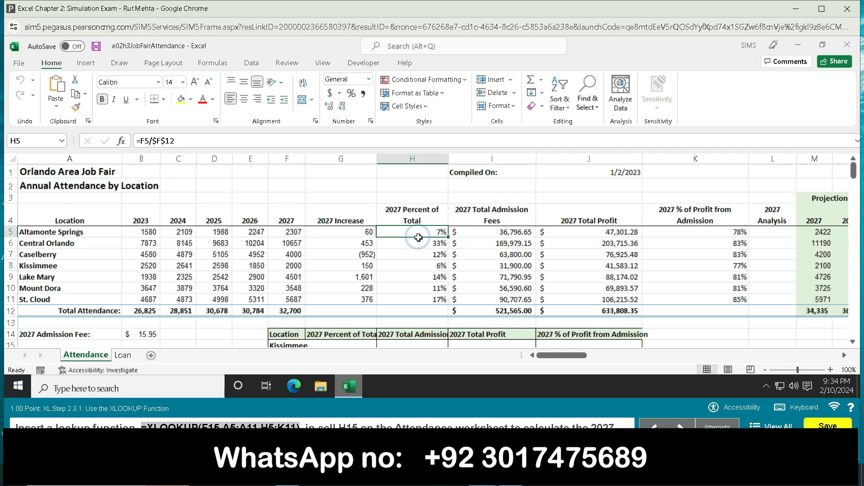
{"action": "scroll", "coordinate": [381, 314], "scroll_direction": "down", "scroll_amount": 2}
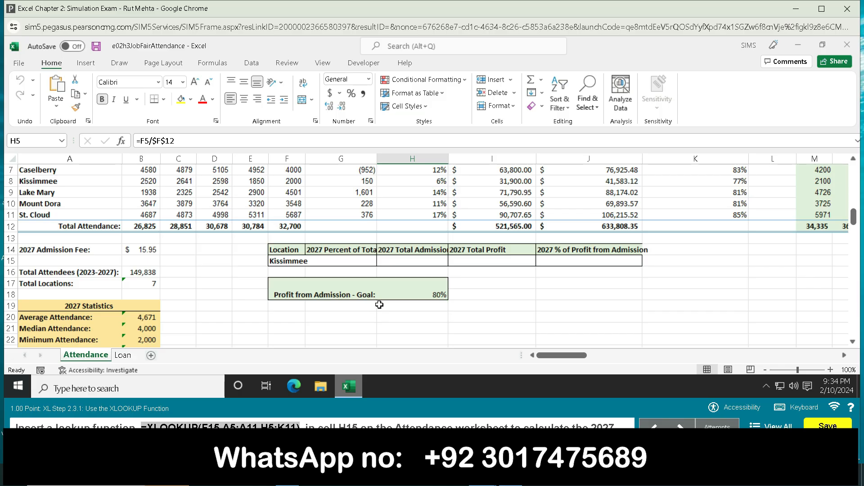
{"action": "scroll", "coordinate": [379, 305], "scroll_direction": "up", "scroll_amount": 2}
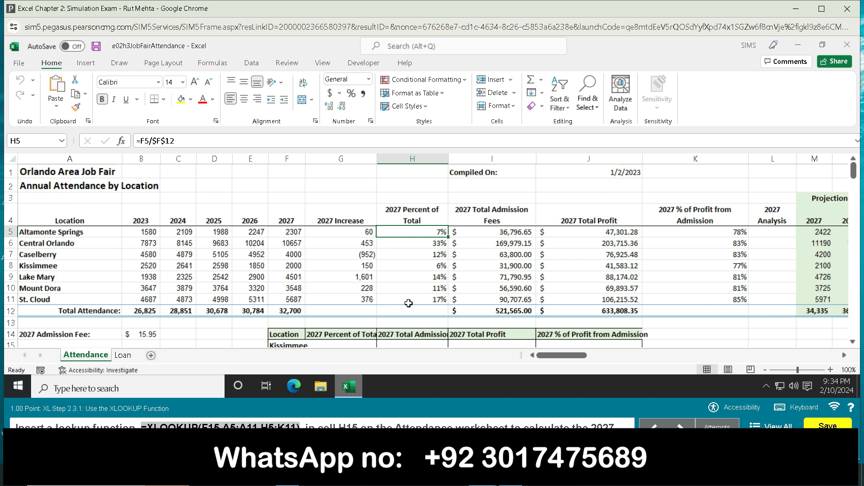
{"action": "left_click", "coordinate": [120, 358]}
{"action": "left_click", "coordinate": [117, 356]}
{"action": "scroll", "coordinate": [413, 290], "scroll_direction": "down", "scroll_amount": 2}
{"action": "left_click", "coordinate": [394, 263]}
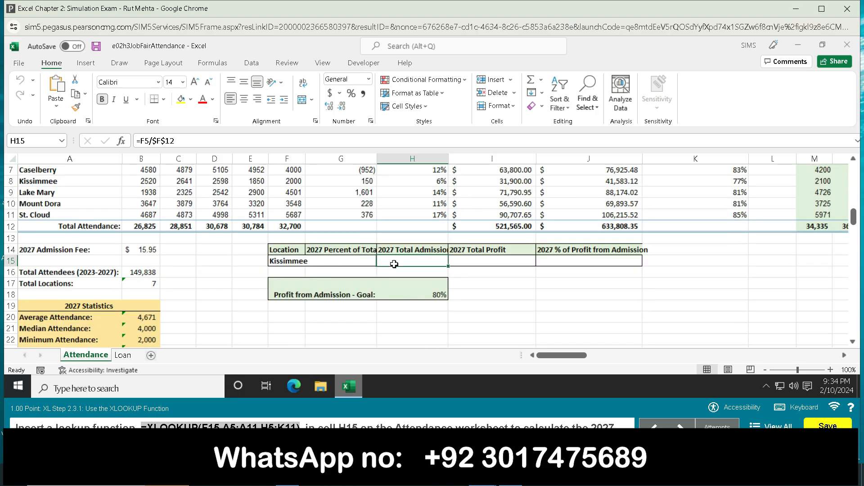
{"action": "left_click", "coordinate": [152, 140]}
{"action": "type", "text": "=XLOOKUP(F15,A5:A11,H5:K11)"}
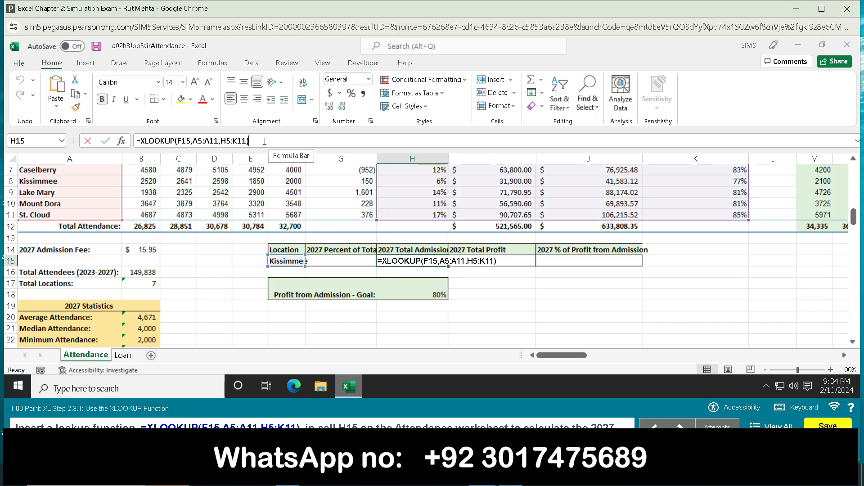
{"action": "key", "text": "Return"}
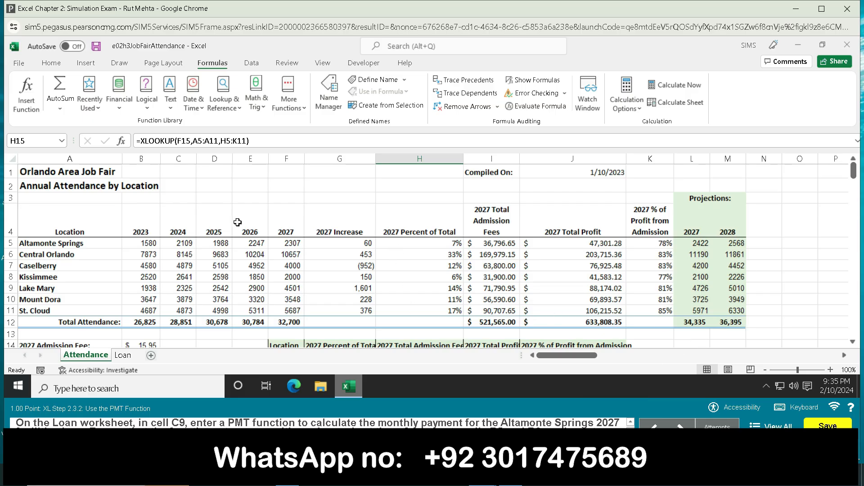
Go to the Loan worksheet and select cell C9 for the Altamonte Springs monthly payment.
{"action": "left_click", "coordinate": [178, 243]}
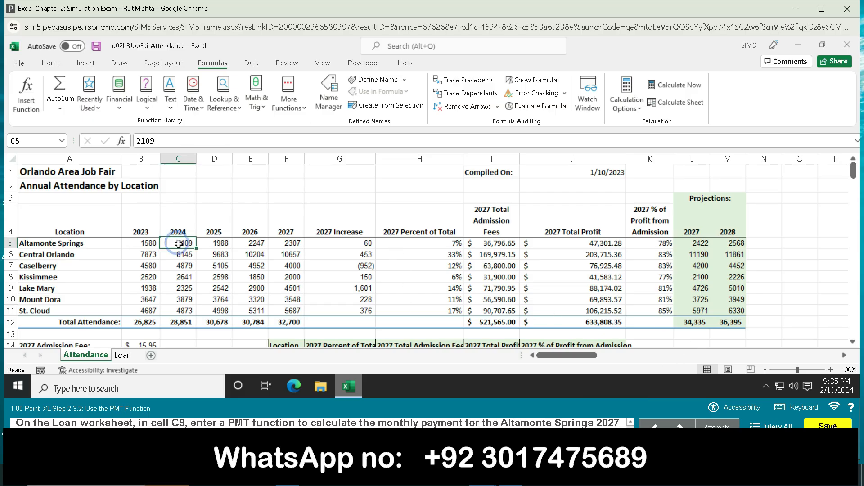
{"action": "scroll", "coordinate": [174, 305], "scroll_direction": "down", "scroll_amount": 2}
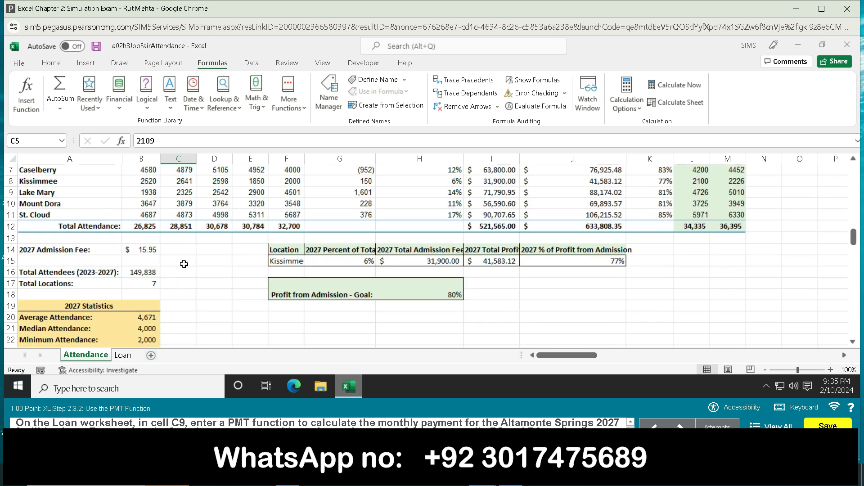
{"action": "scroll", "coordinate": [196, 251], "scroll_direction": "up", "scroll_amount": 1}
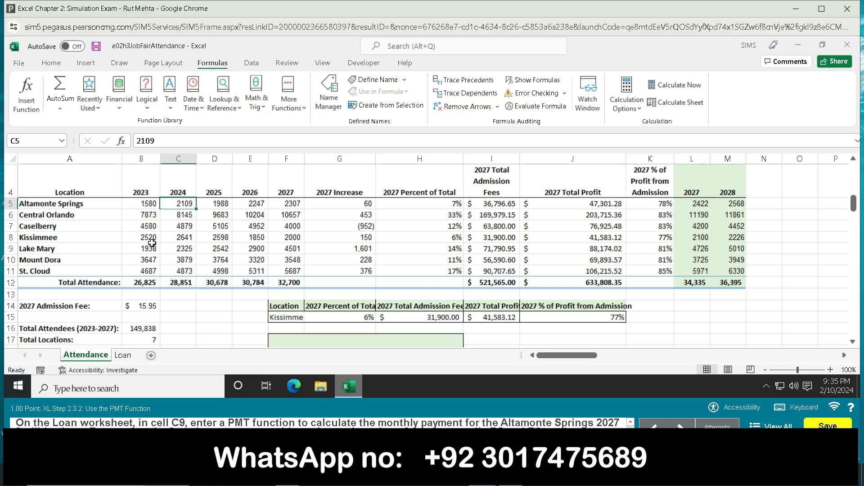
{"action": "left_click", "coordinate": [190, 247]}
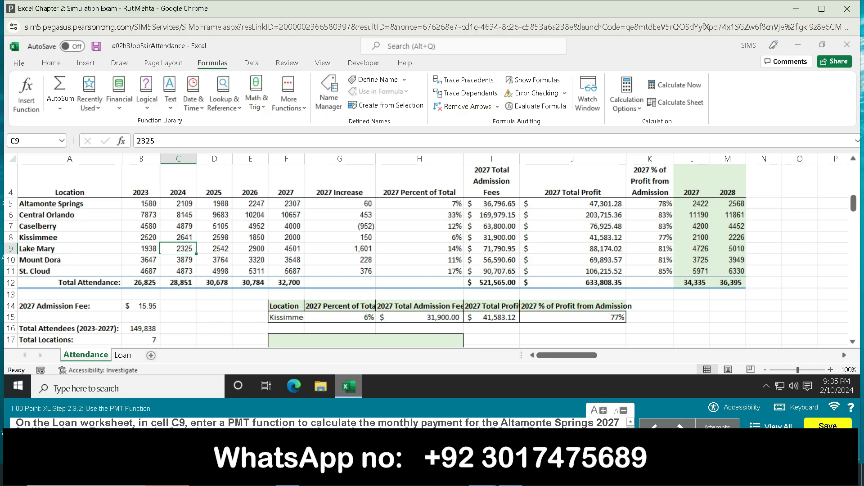
{"action": "left_click", "coordinate": [121, 355]}
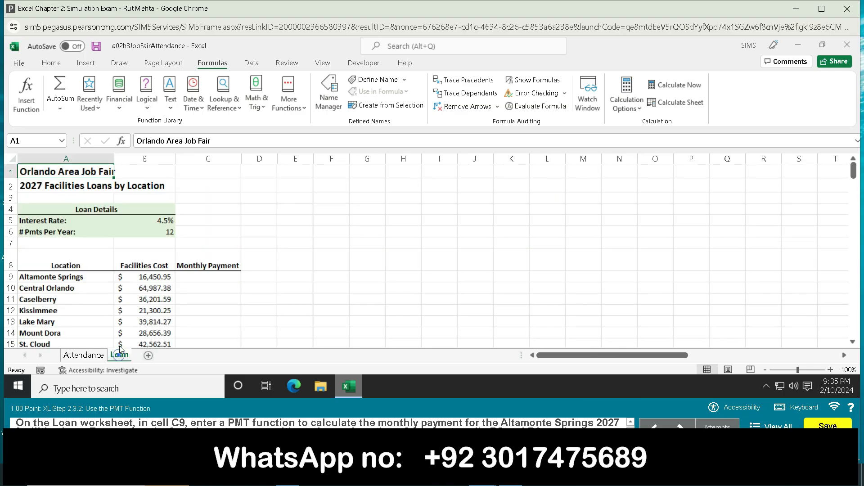
{"action": "left_click", "coordinate": [181, 284]}
{"action": "left_click", "coordinate": [197, 274]}
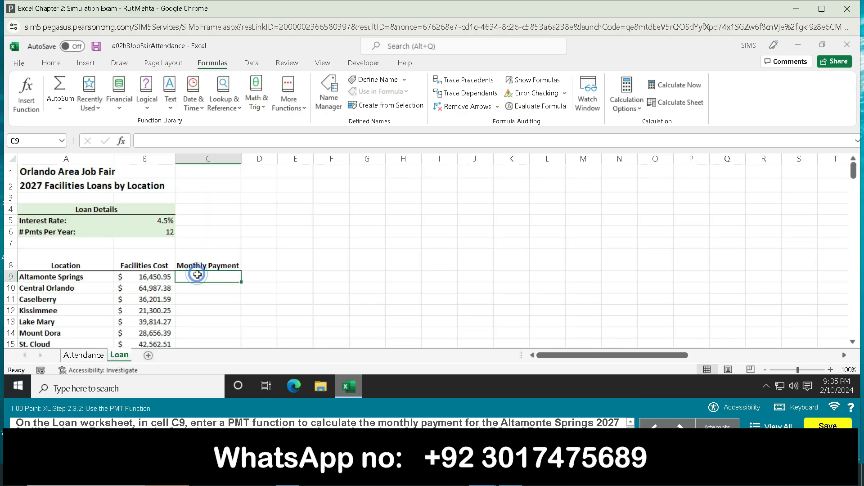
Start a PMT function in cell C9, open its arguments and set Rate to B5/$B$6.
{"action": "type", "text": "=pm"}
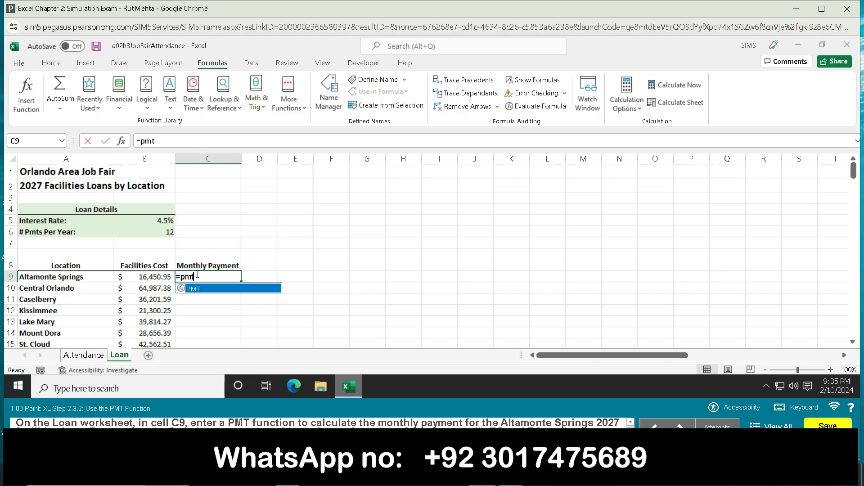
{"action": "type", "text": "t"}
{"action": "key", "text": "Tab"}
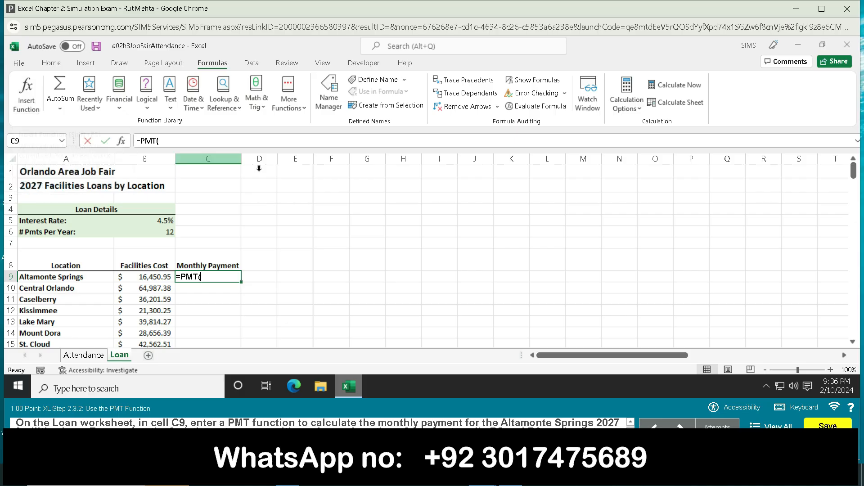
{"action": "left_click", "coordinate": [124, 143]}
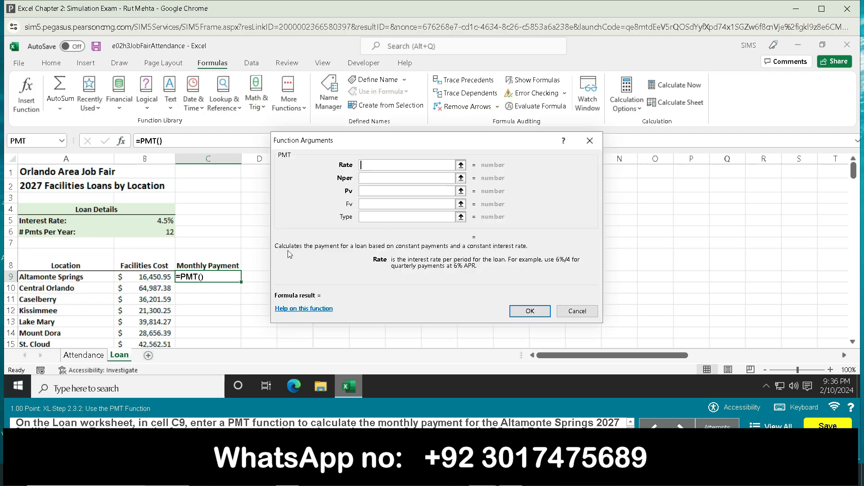
{"action": "left_click", "coordinate": [145, 223]}
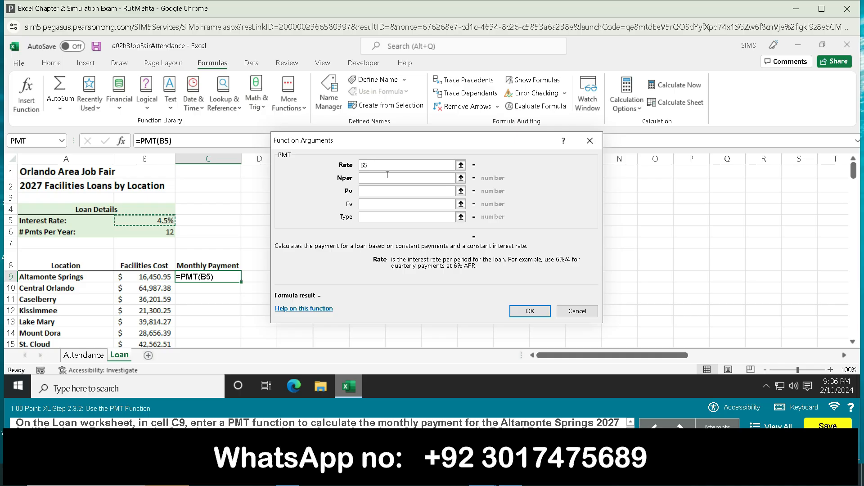
{"action": "type", "text": "/"}
{"action": "left_click", "coordinate": [166, 236]}
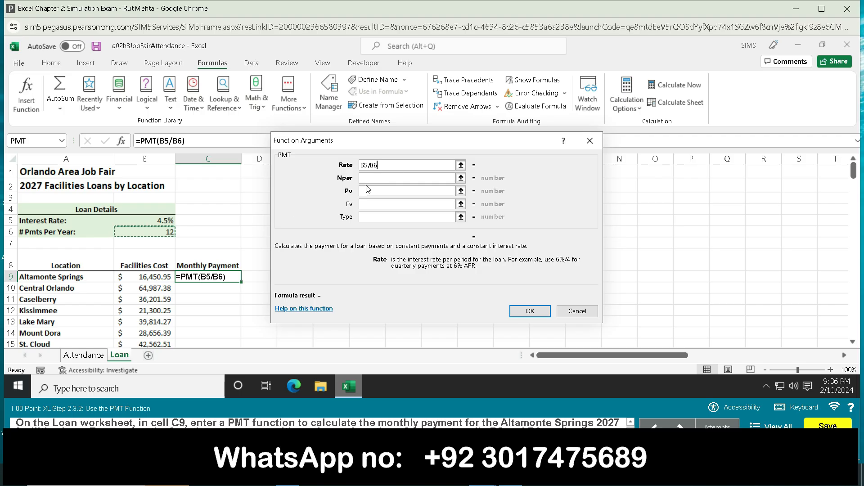
{"action": "key", "text": "F4"}
{"action": "left_click", "coordinate": [380, 182]}
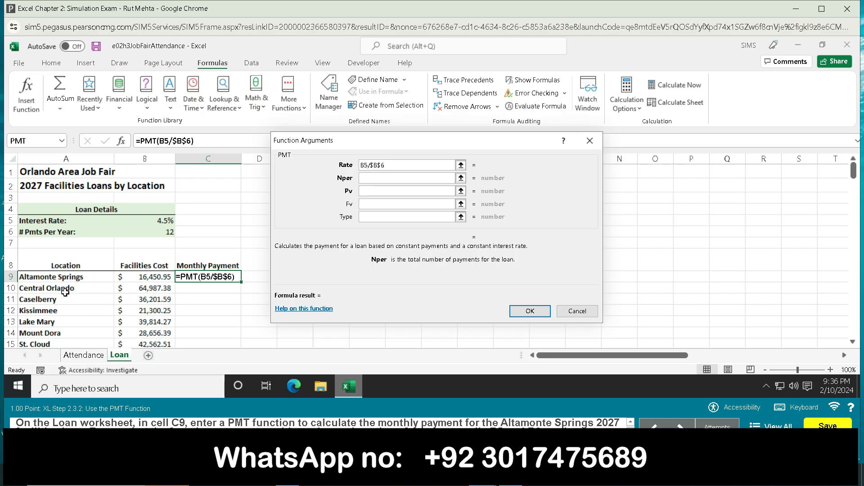
Change the PMT function's Rate to the absolute reference $B$5 and set Nper to $B$6.
{"action": "scroll", "coordinate": [65, 292], "scroll_direction": "down", "scroll_amount": 5}
{"action": "scroll", "coordinate": [65, 292], "scroll_direction": "up", "scroll_amount": 3}
{"action": "scroll", "coordinate": [66, 292], "scroll_direction": "up", "scroll_amount": 2}
{"action": "left_click_drag", "start_coordinate": [399, 166], "coordinate": [369, 168]}
{"action": "key", "text": "BackSpace"}
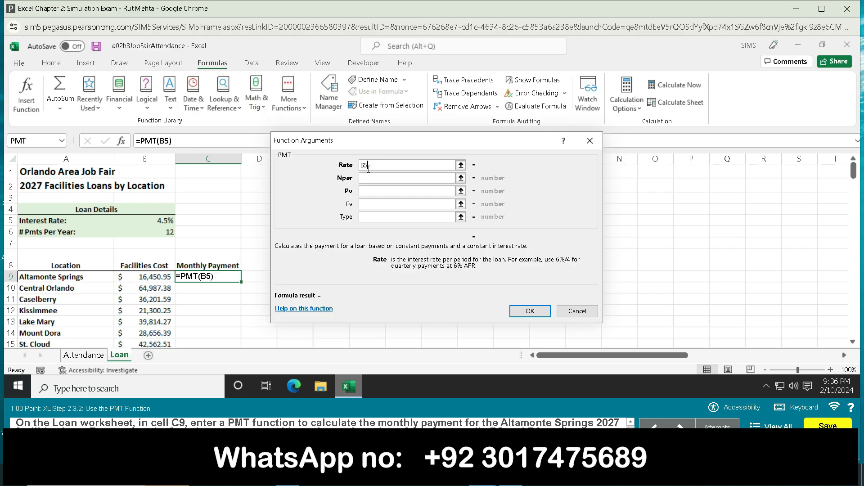
{"action": "key", "text": "F4"}
{"action": "left_click", "coordinate": [376, 178]}
{"action": "left_click", "coordinate": [139, 233]}
{"action": "key", "text": "F4"}
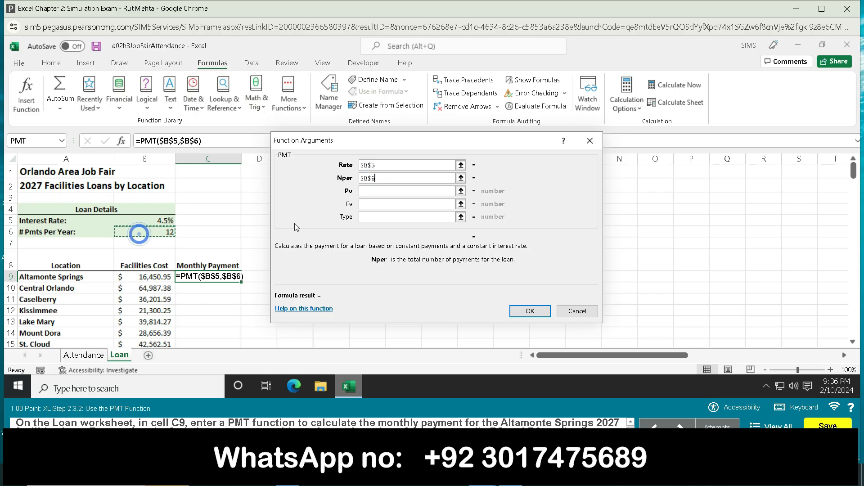
Set the PMT function's Pv argument to -B9, the negated Altamonte Springs facilities cost.
{"action": "left_click", "coordinate": [382, 190]}
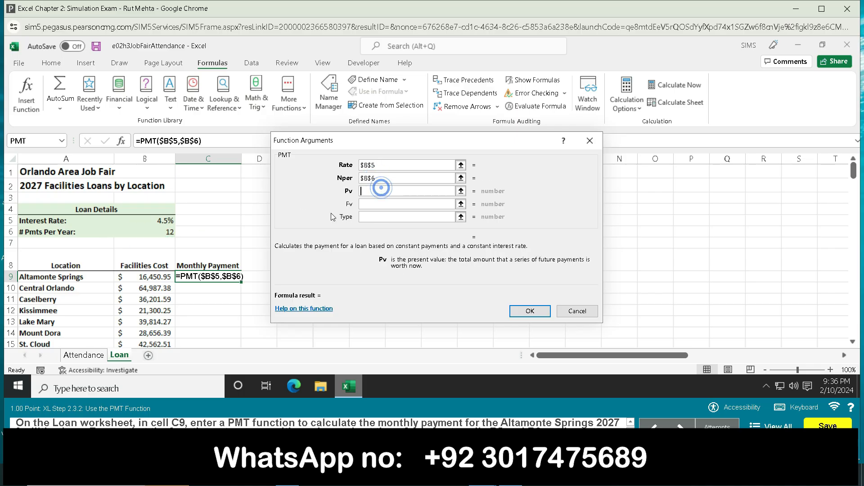
{"action": "left_click", "coordinate": [132, 276]}
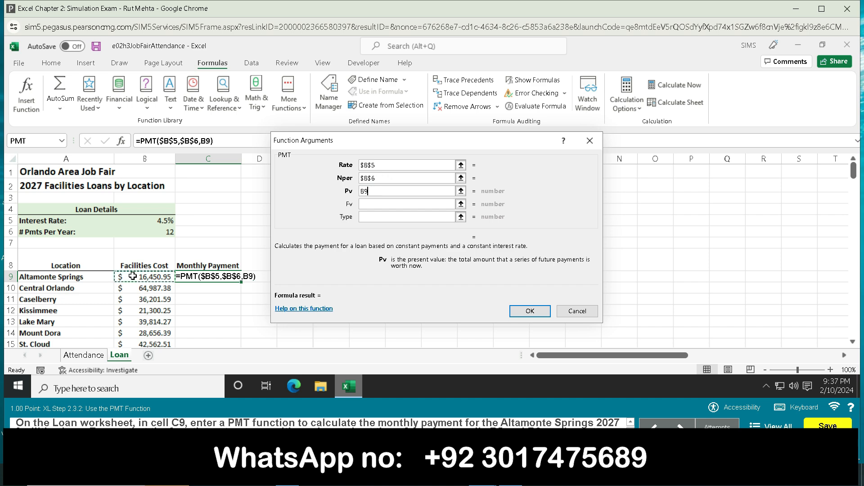
{"action": "left_click", "coordinate": [361, 192]}
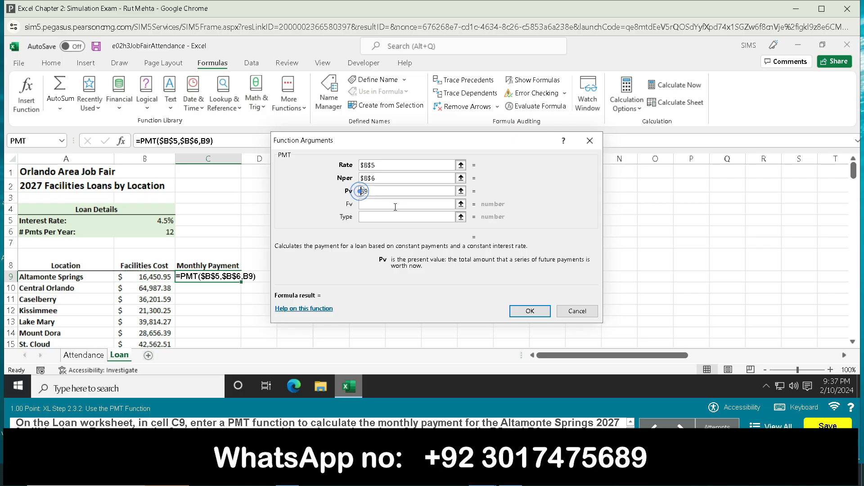
{"action": "type", "text": "-"}
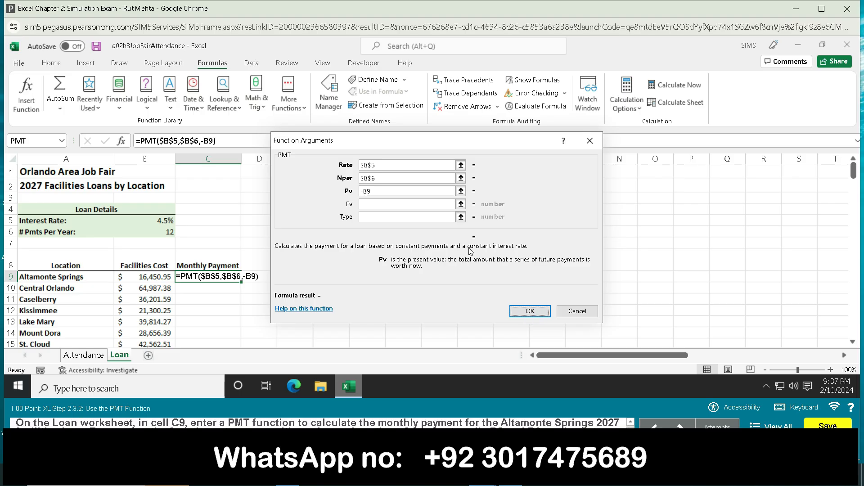
Try to complete the PMT function with Type set to false, and close its arguments dialog without inserting it.
{"action": "left_click", "coordinate": [374, 205]}
{"action": "left_click", "coordinate": [372, 218]}
{"action": "type", "text": "0"}
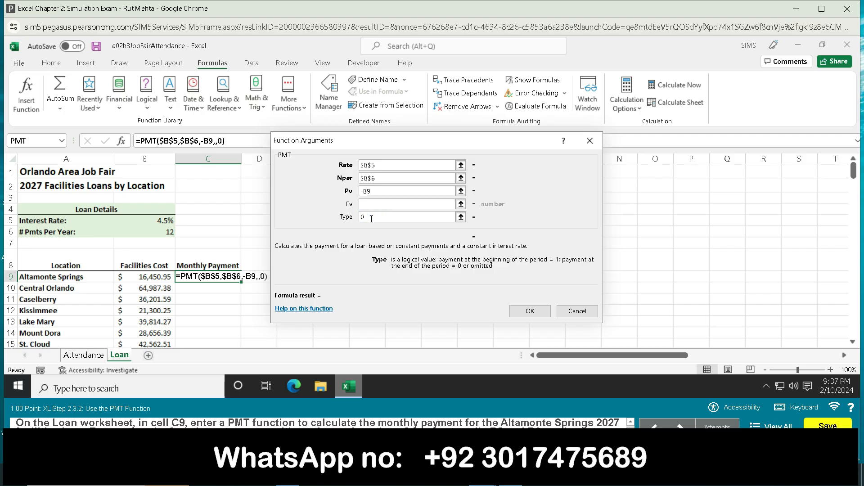
{"action": "key", "text": "BackSpace"}
{"action": "type", "text": "false"}
{"action": "left_click", "coordinate": [520, 316]}
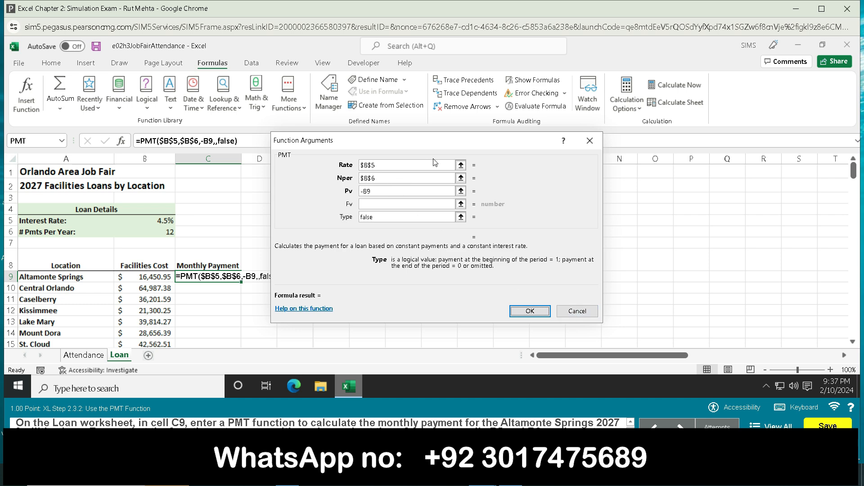
{"action": "scroll", "coordinate": [59, 304], "scroll_direction": "down", "scroll_amount": 2}
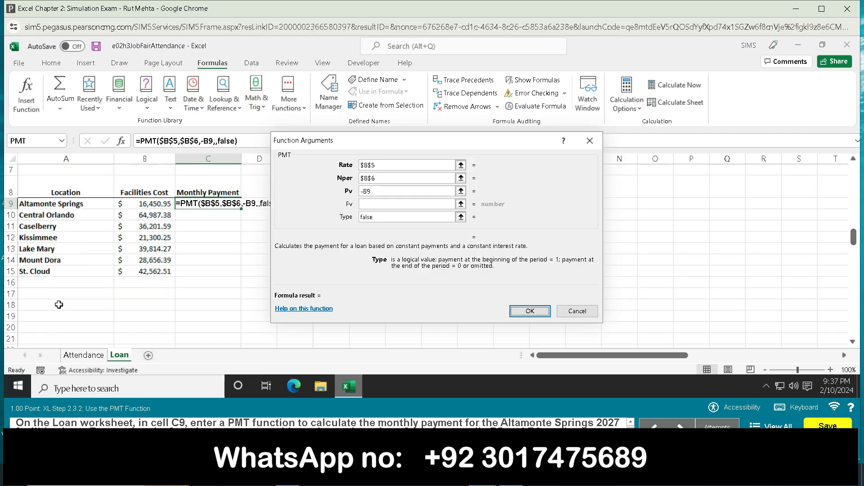
{"action": "scroll", "coordinate": [59, 304], "scroll_direction": "up", "scroll_amount": 1}
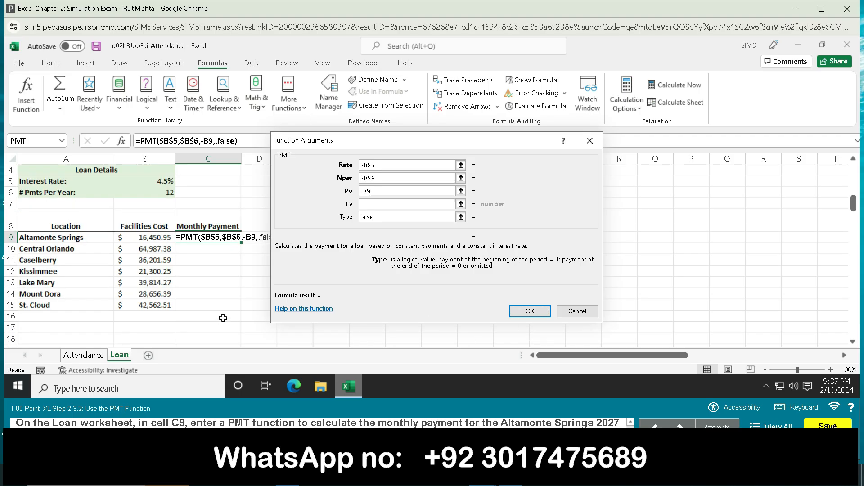
{"action": "scroll", "coordinate": [204, 290], "scroll_direction": "up", "scroll_amount": 1}
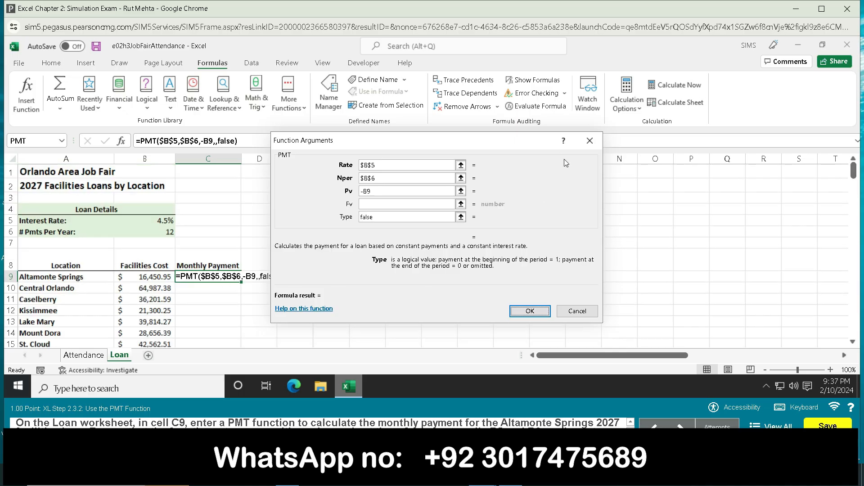
{"action": "left_click", "coordinate": [590, 140]}
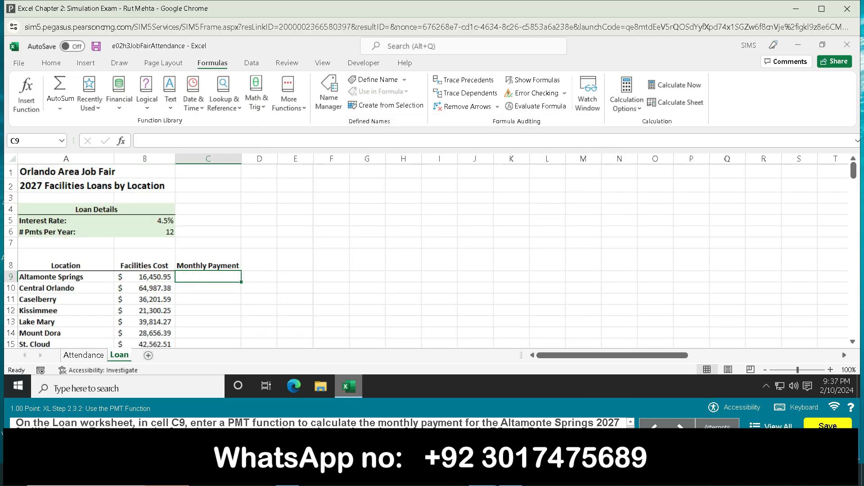
Copy the PMT task instructions and search Google for them in a new Chrome window.
{"action": "left_click_drag", "start_coordinate": [315, 448], "coordinate": [14, 426]}
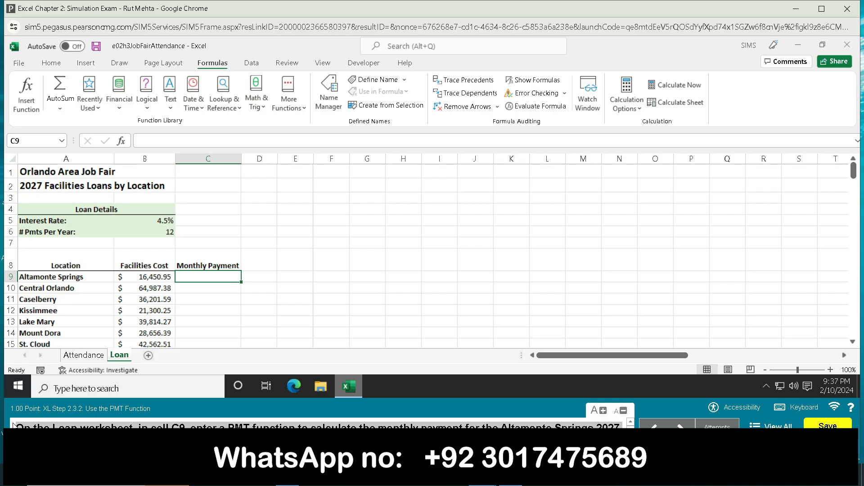
{"action": "mouse_move", "coordinate": [483, 477]}
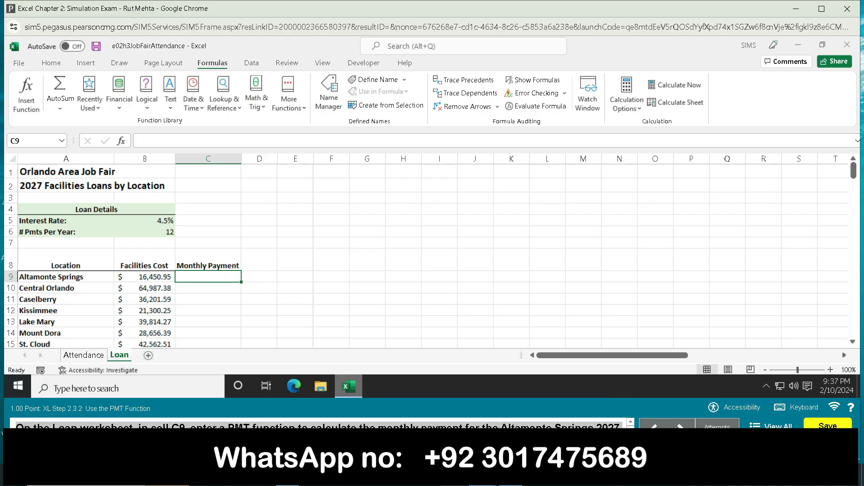
{"action": "left_click", "coordinate": [538, 477]}
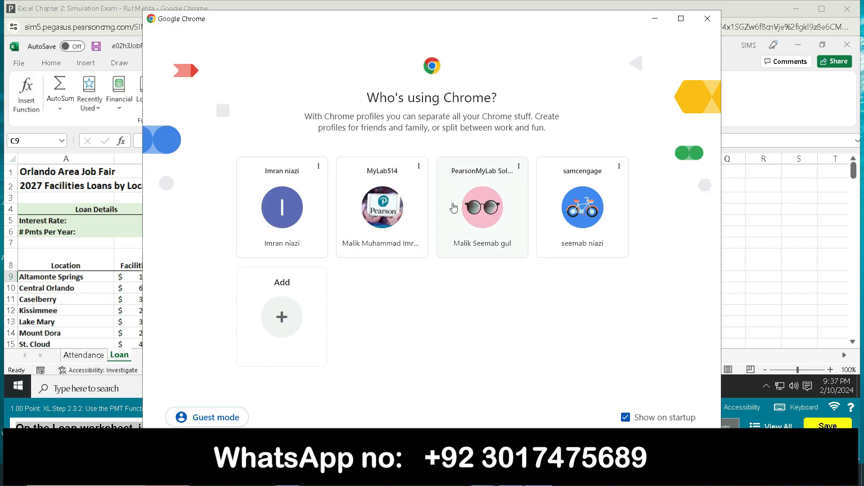
{"action": "left_click", "coordinate": [452, 203]}
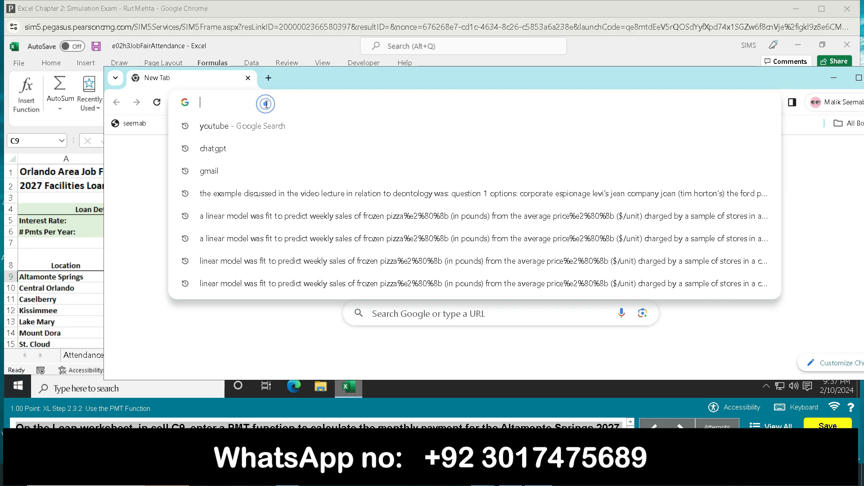
{"action": "key", "text": "ctrl+v"}
{"action": "key", "text": "Return"}
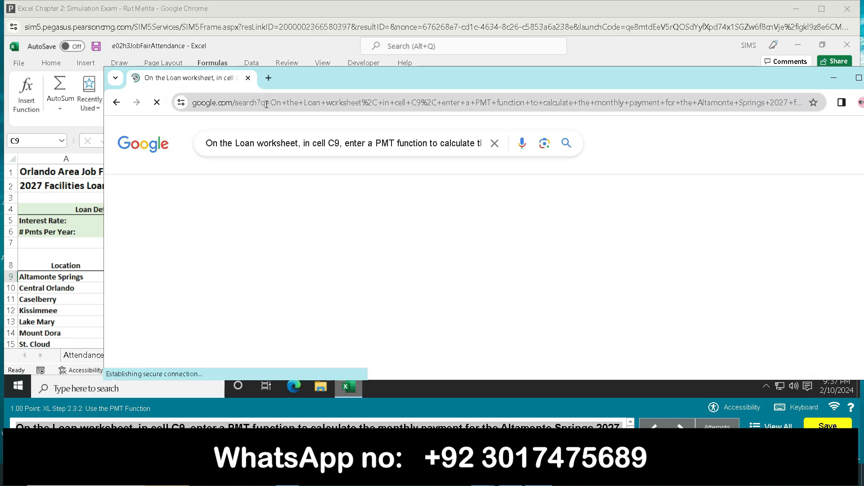
Maximize the browser window and open the Chegg answer to the Loan worksheet question in a new tab.
{"action": "left_click", "coordinate": [859, 77]}
{"action": "right_click", "coordinate": [271, 238]}
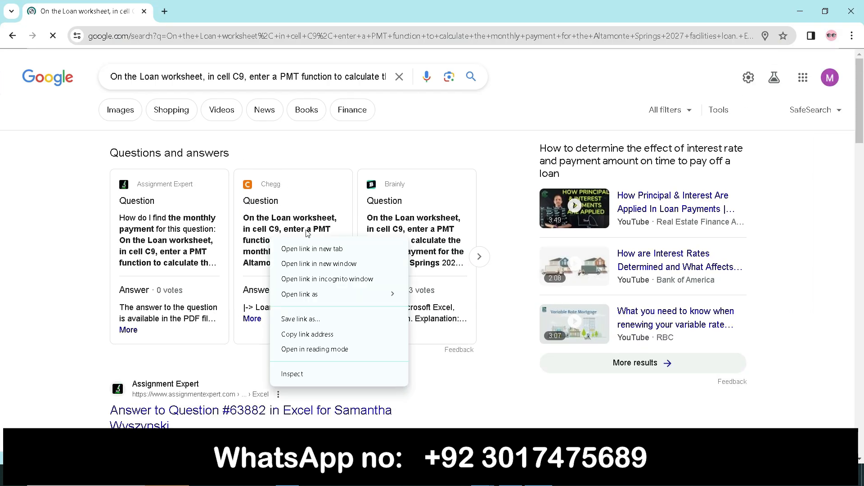
{"action": "left_click", "coordinate": [308, 249]}
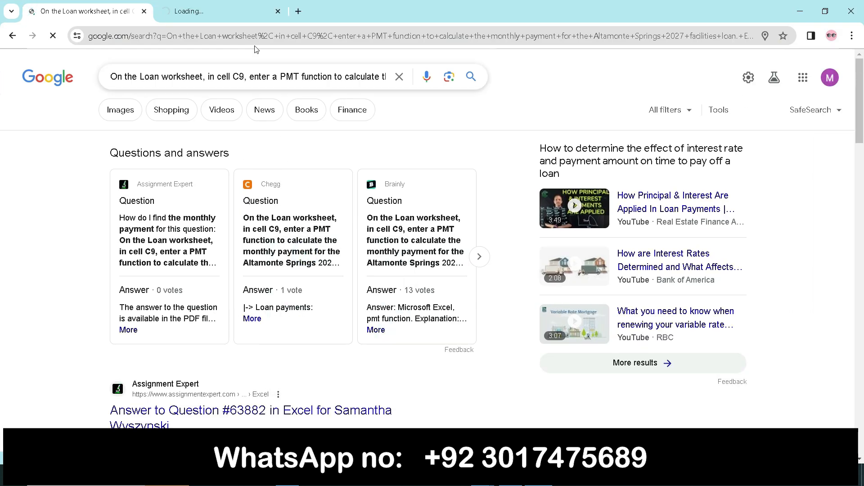
{"action": "left_click", "coordinate": [215, 10]}
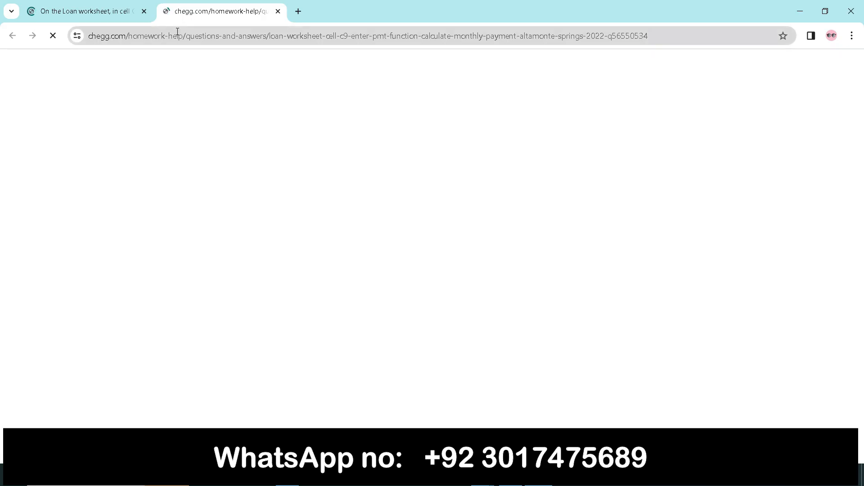